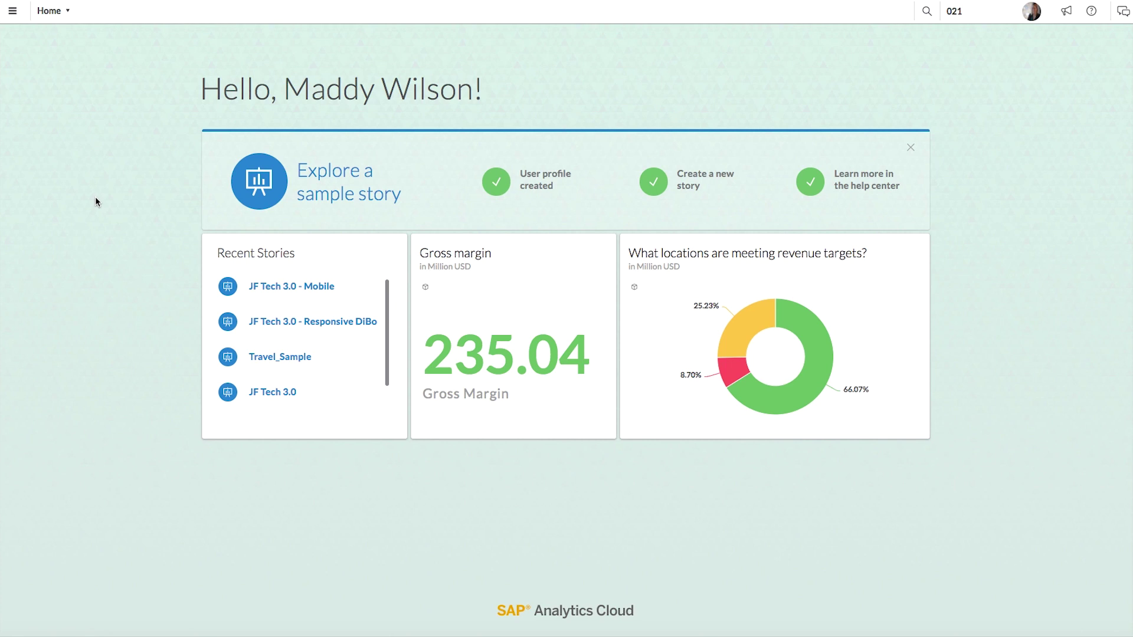
# Open the main navigation menu from the SAP Analytics Cloud home page.
pyautogui.click(12, 16)
pyautogui.moveTo(38, 59)
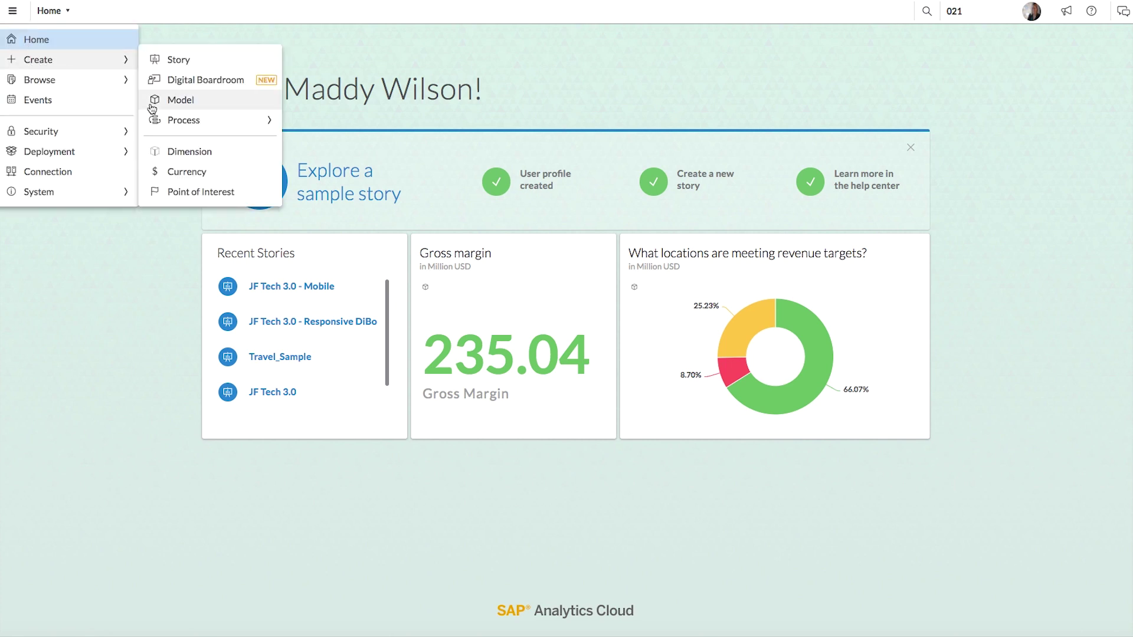
# Create a new model by importing Best_Run_Travel.xlsx from the computer, using its Data Upload sheet.
pyautogui.click(148, 104)
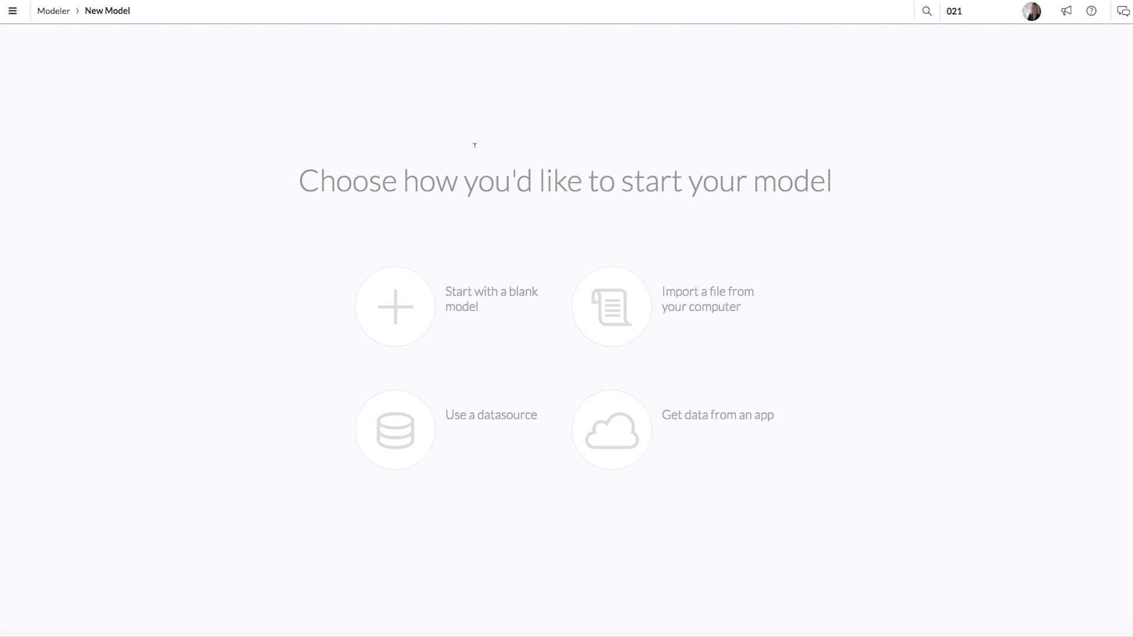
pyautogui.click(591, 307)
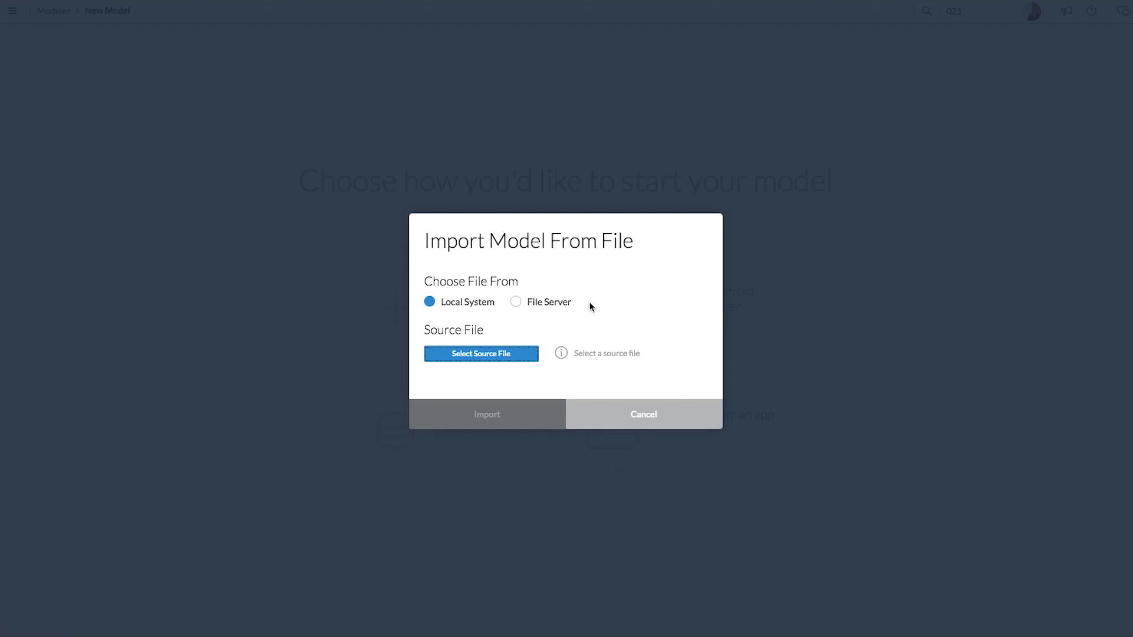
pyautogui.click(495, 355)
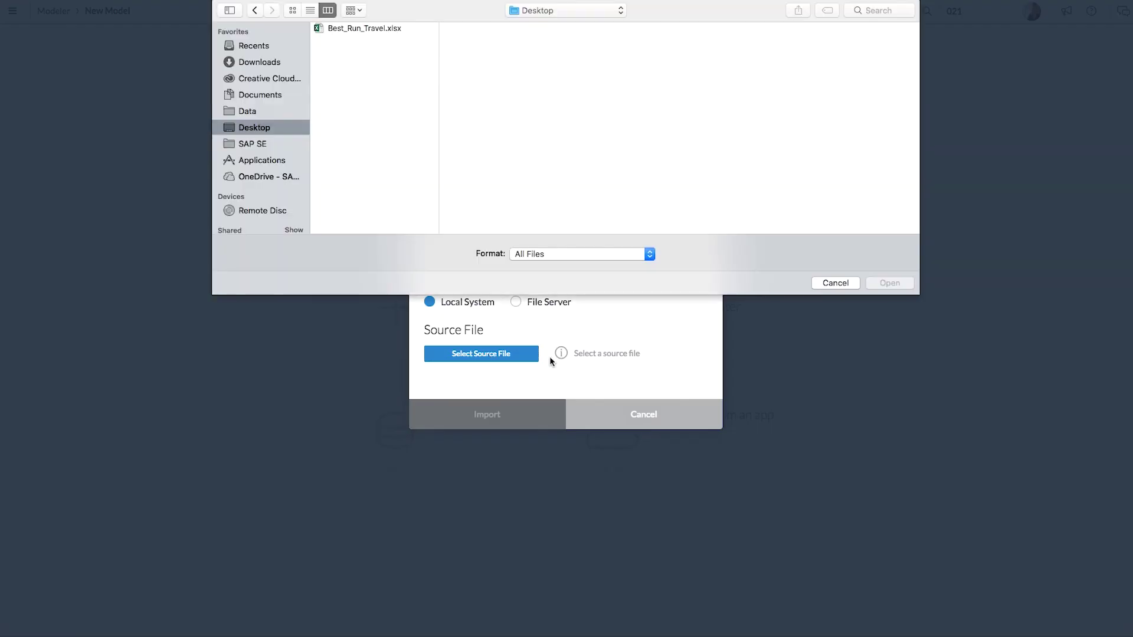
pyautogui.click(387, 31)
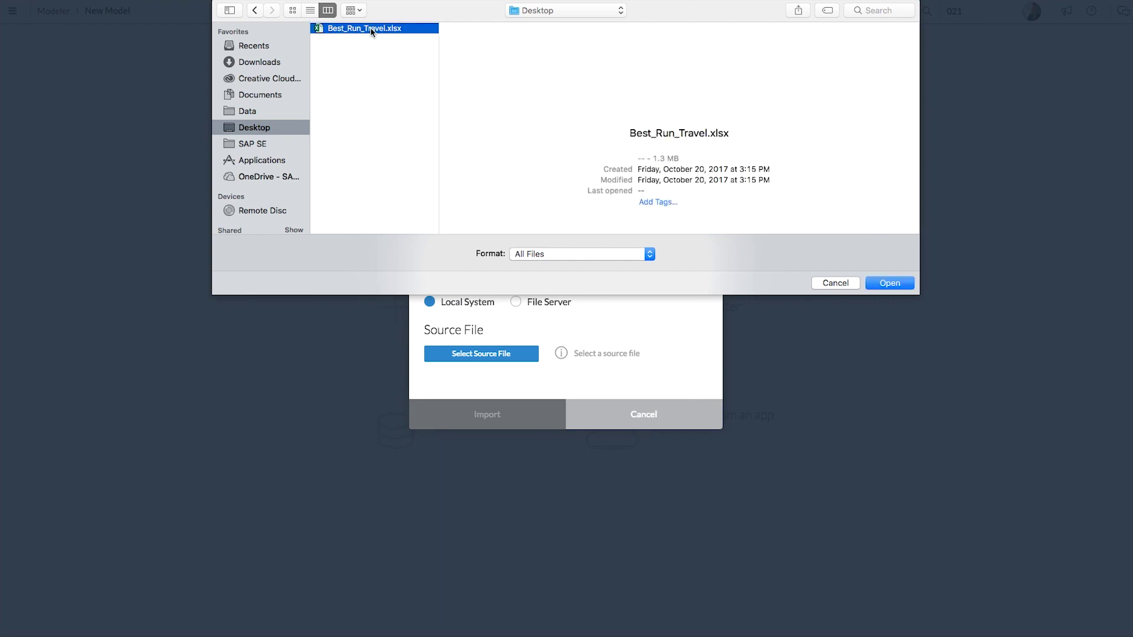
pyautogui.click(889, 283)
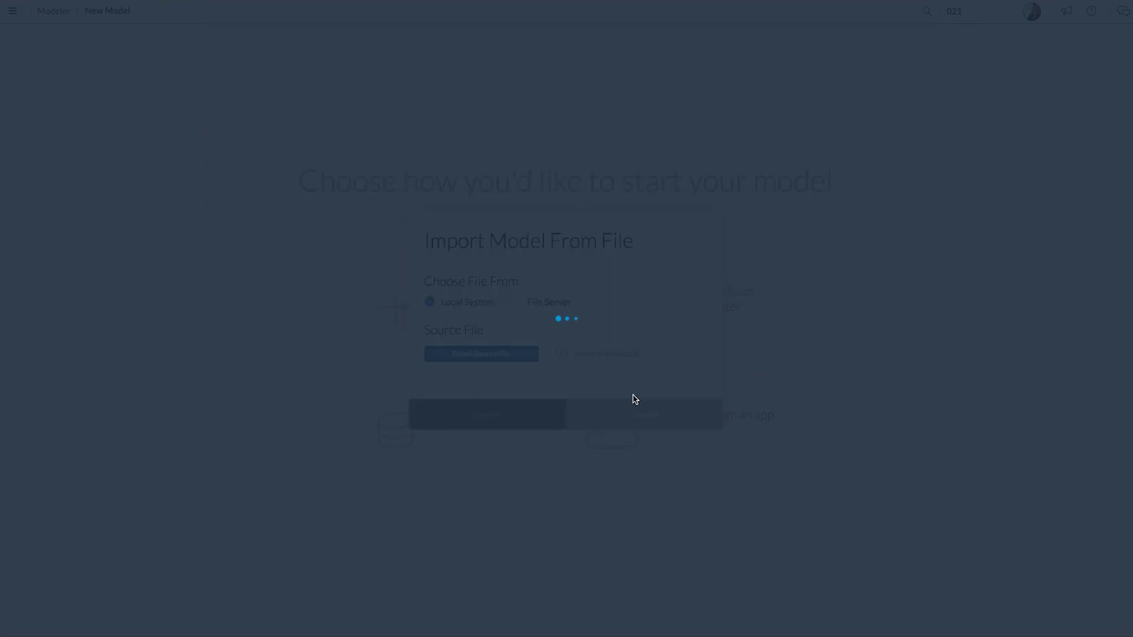
pyautogui.press('Return')
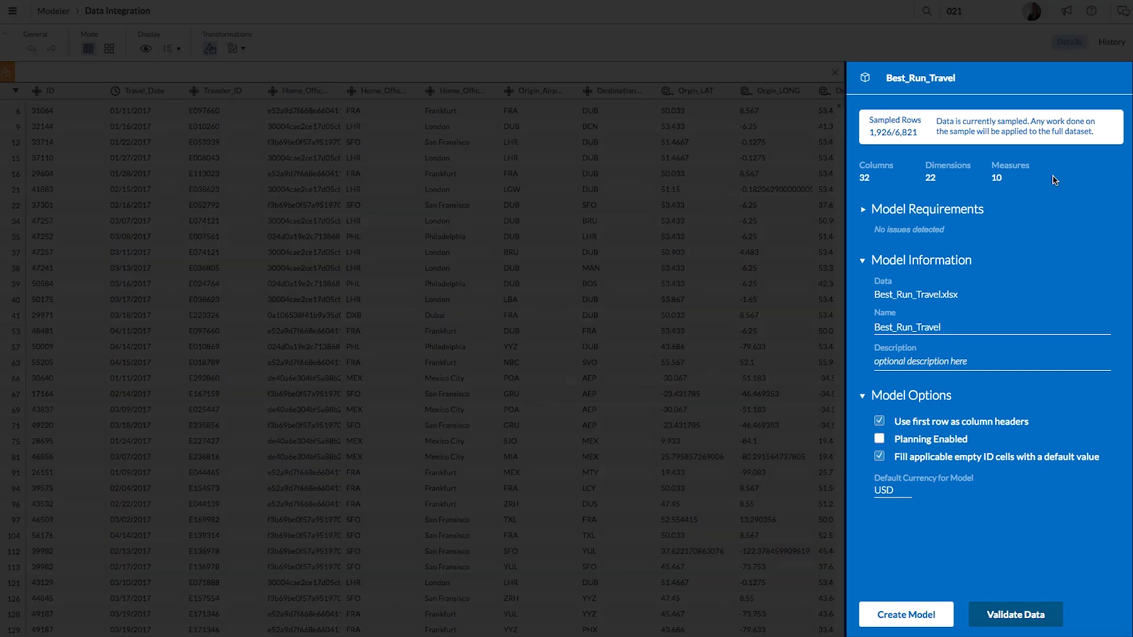
# Enter 'Best Run Travel Analysis model' as the description and switch to the column card view.
pyautogui.click(865, 213)
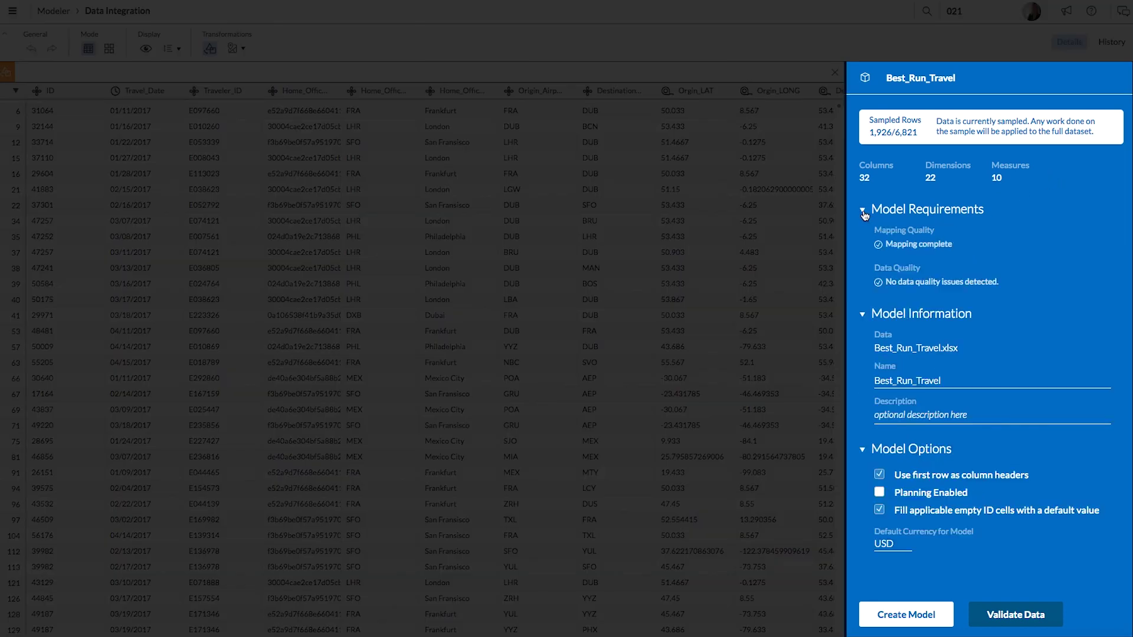
pyautogui.click(864, 214)
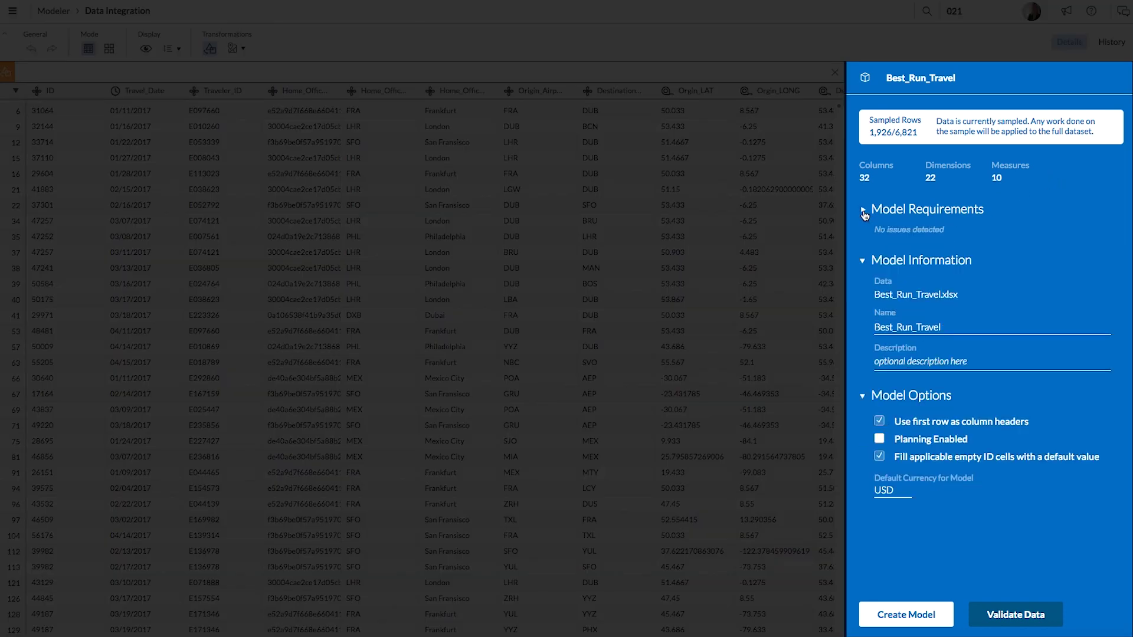
pyautogui.click(901, 361)
pyautogui.write('Best Run Travel')
pyautogui.write(' Analysis model')
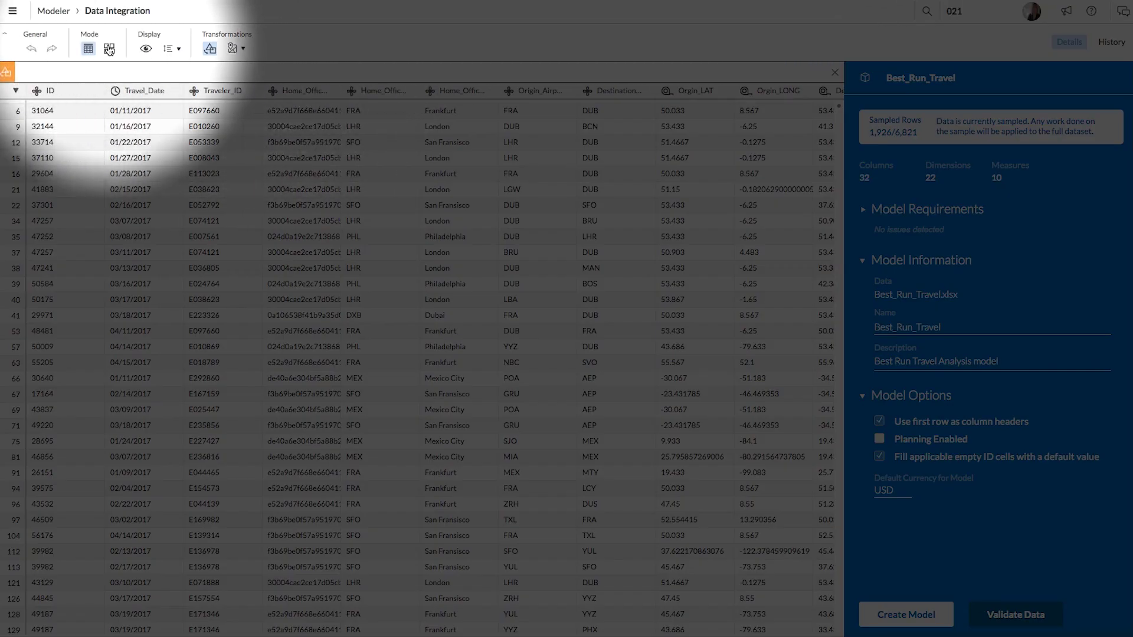
pyautogui.click(109, 49)
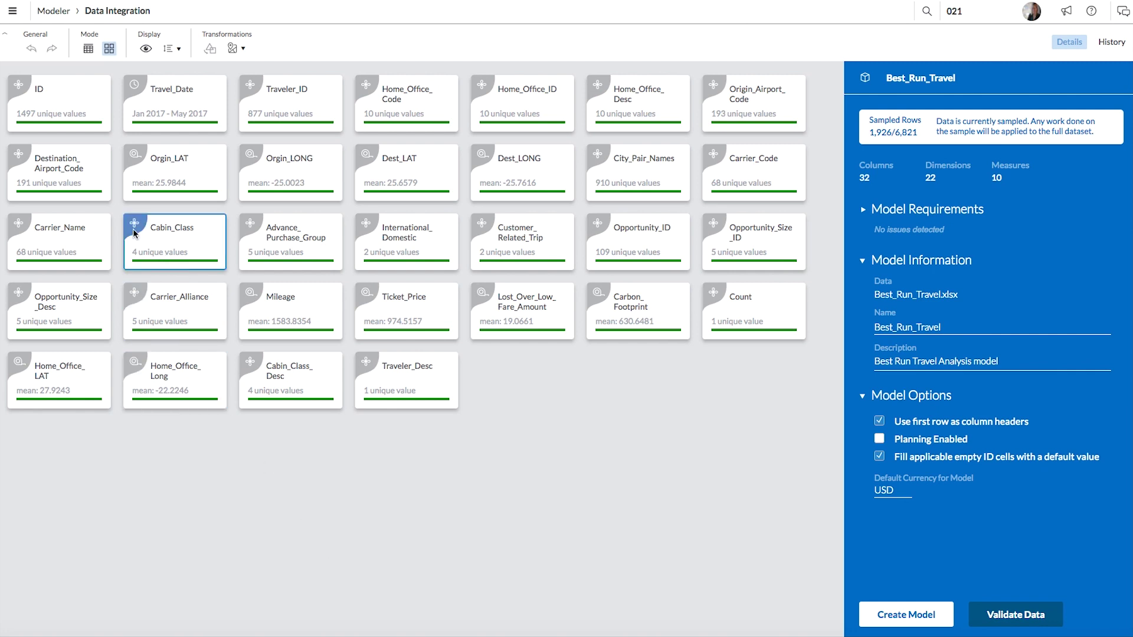
# Review the ID, Travel_Date and Traveler_ID columns, then change Count's type to Measure.
pyautogui.click(92, 124)
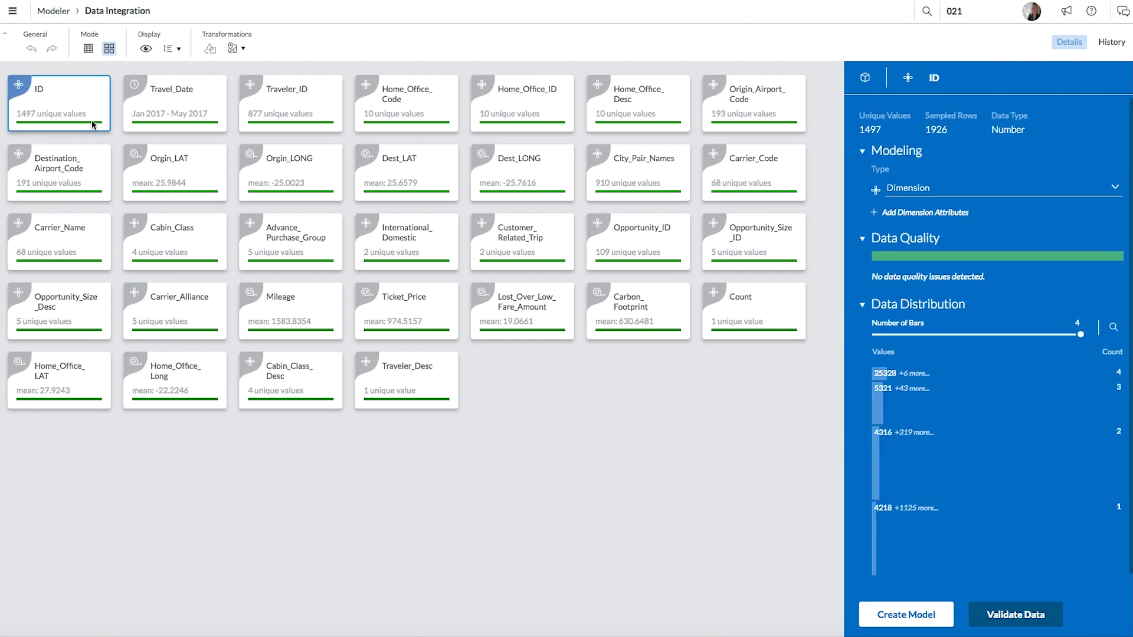
pyautogui.click(165, 121)
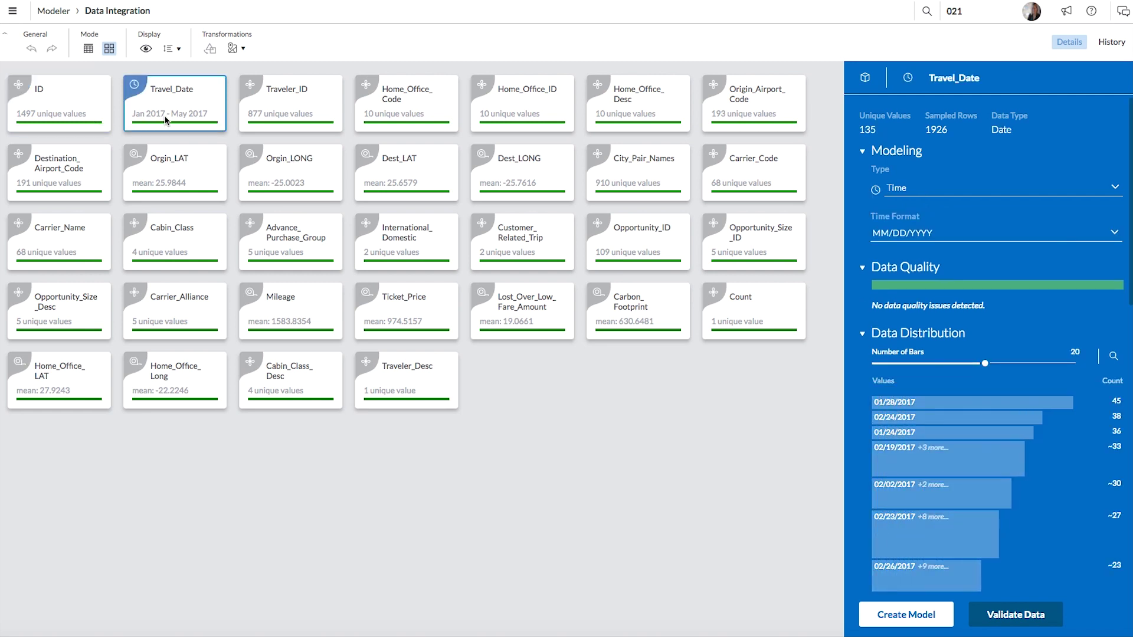
pyautogui.click(298, 119)
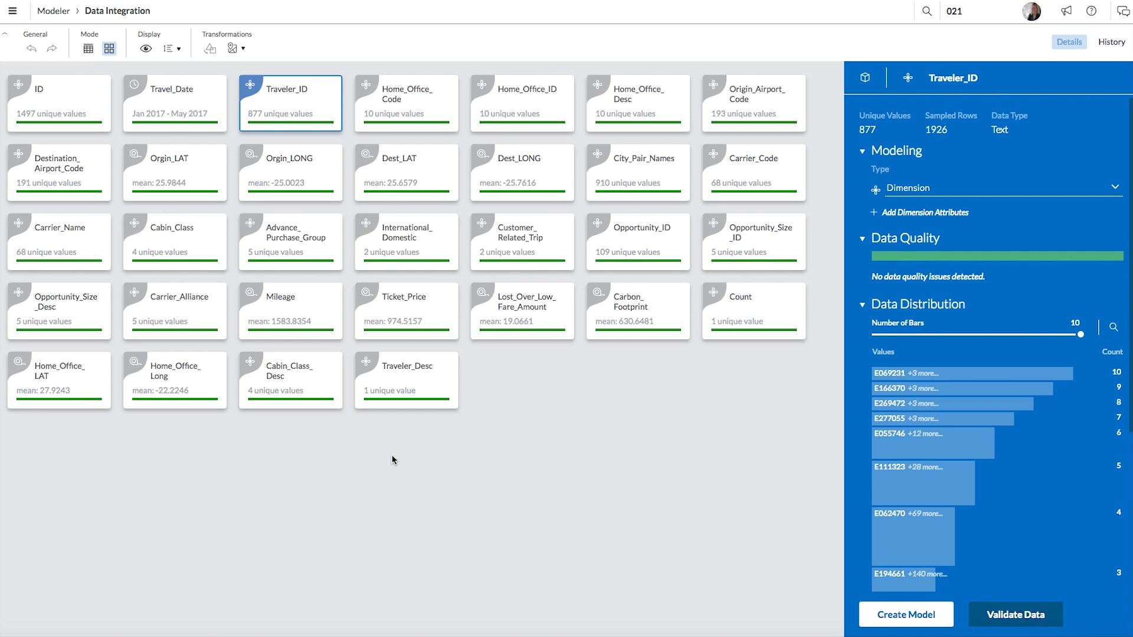
pyautogui.click(724, 313)
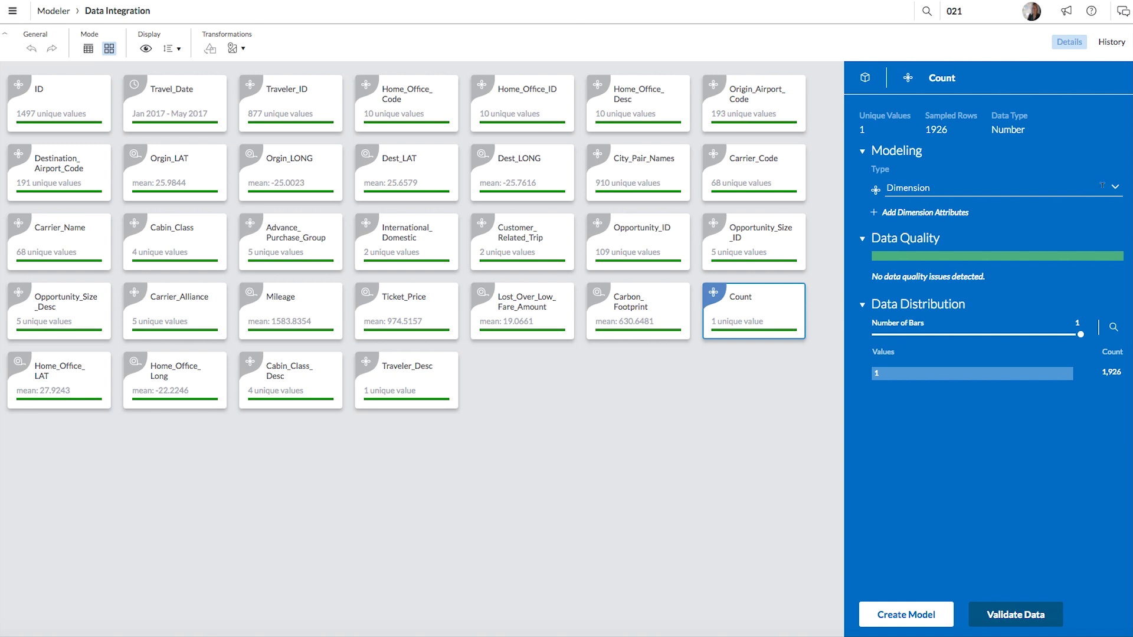
pyautogui.click(1113, 189)
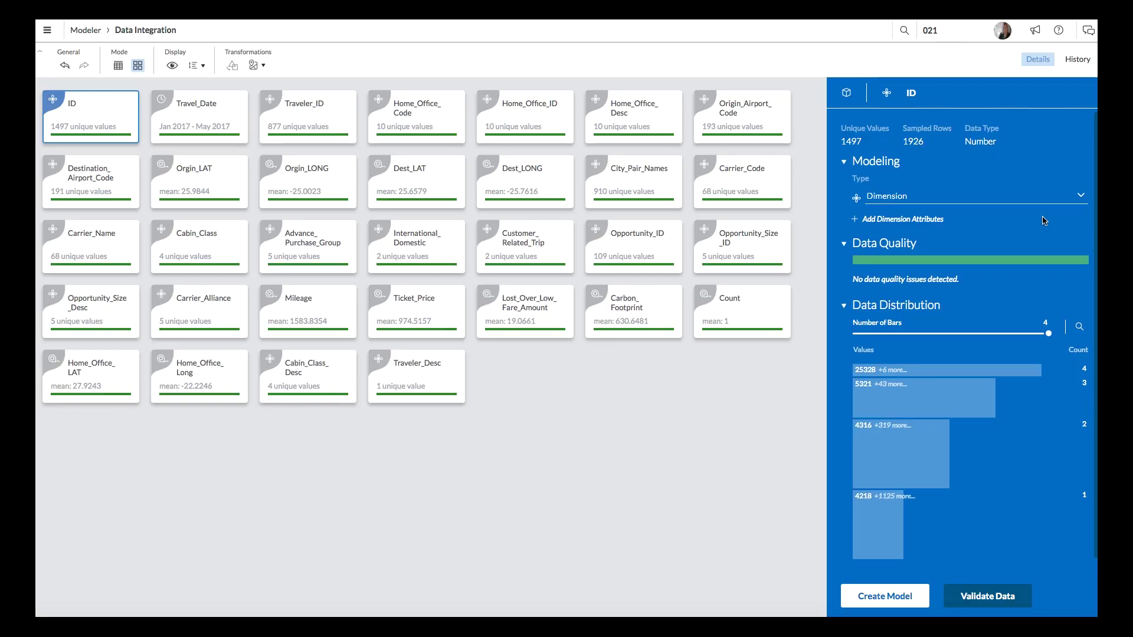
# Open Add Dimension Attributes, then close it to show the Best_Run_Travel model details panel.
pyautogui.click(933, 221)
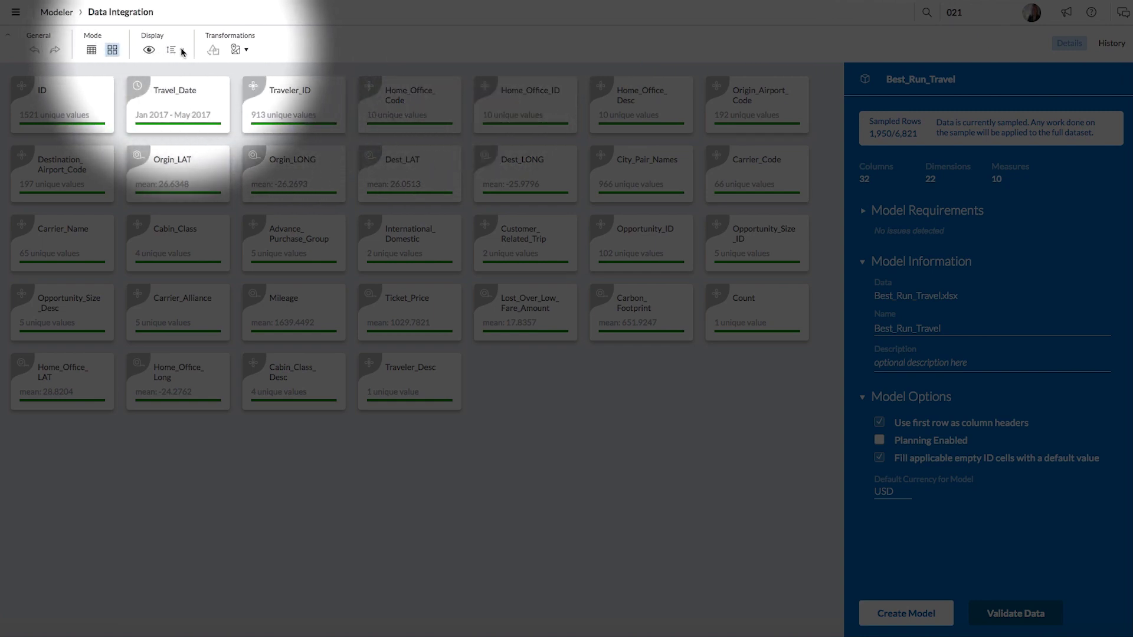
# Sort the column overview cards in A-Z order.
pyautogui.click(179, 53)
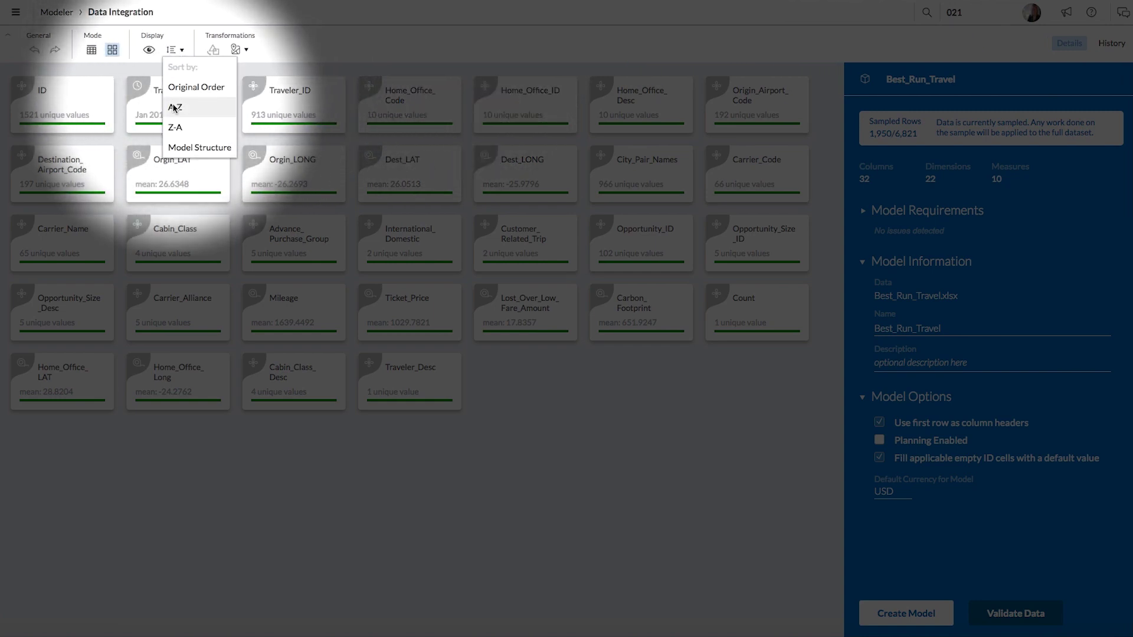
pyautogui.click(187, 106)
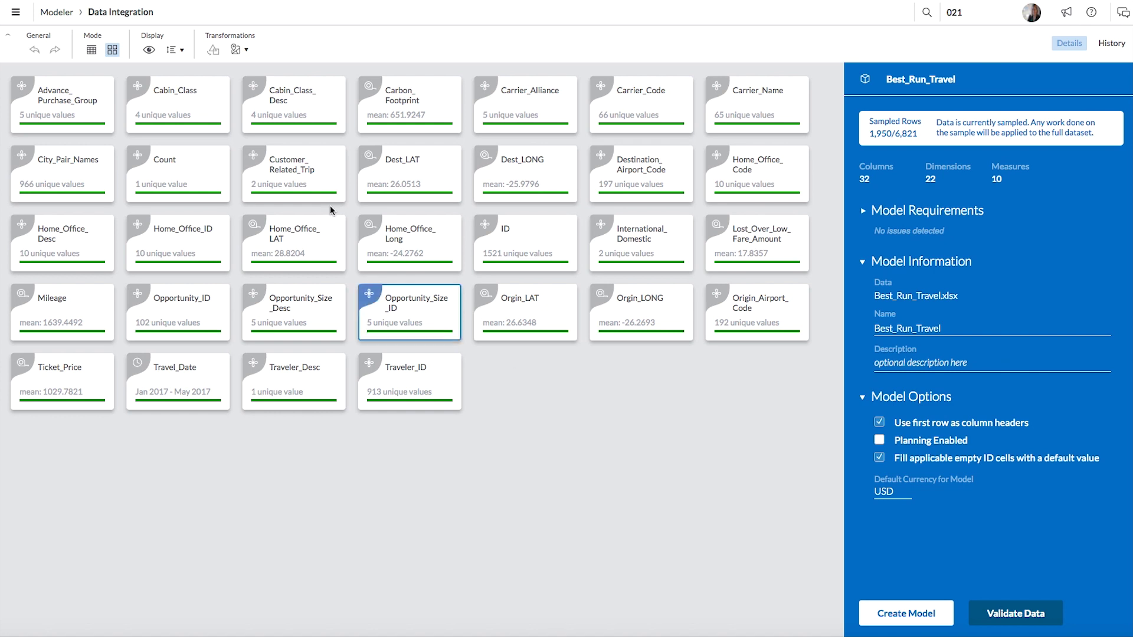
# Add Cabin_Class_Desc as the Description attribute of the Cabin_Class dimension.
pyautogui.click(199, 107)
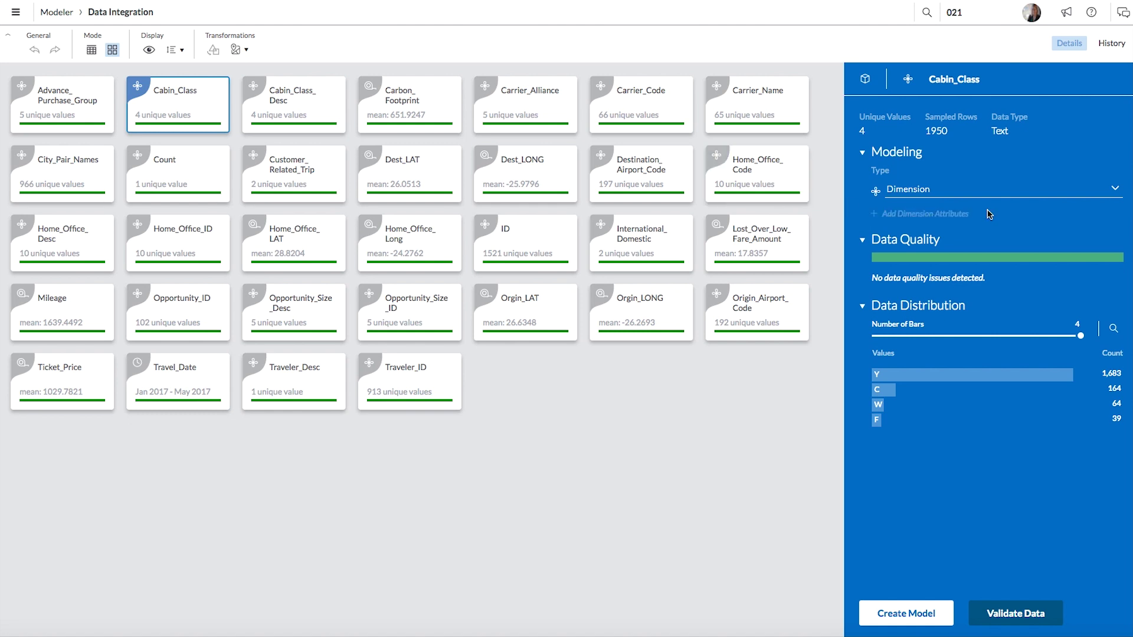
pyautogui.click(957, 219)
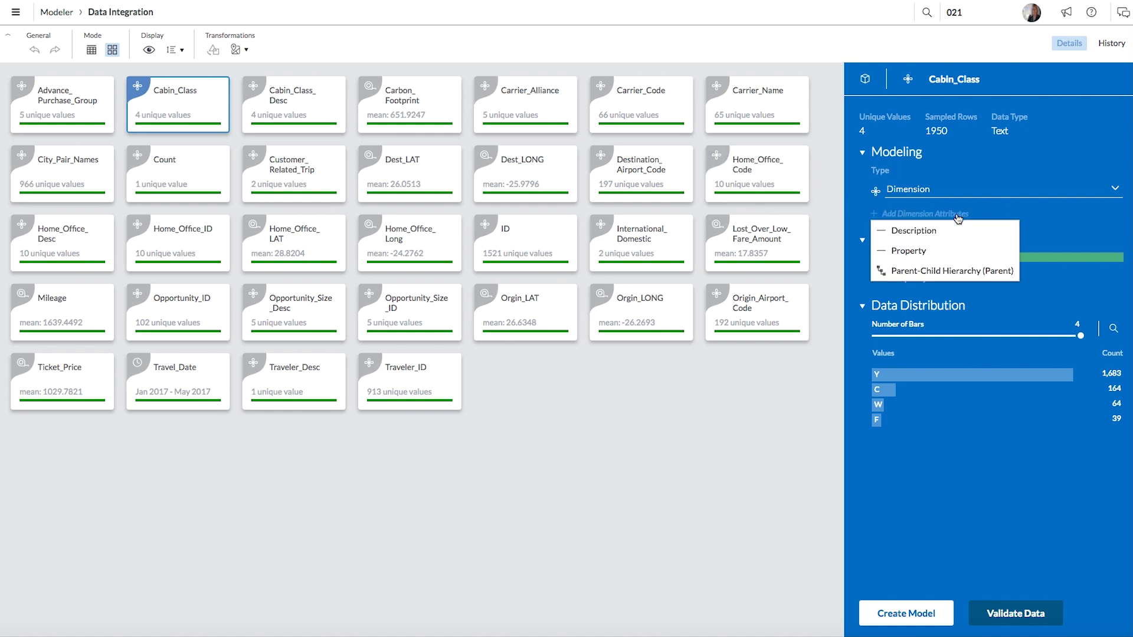
pyautogui.click(935, 232)
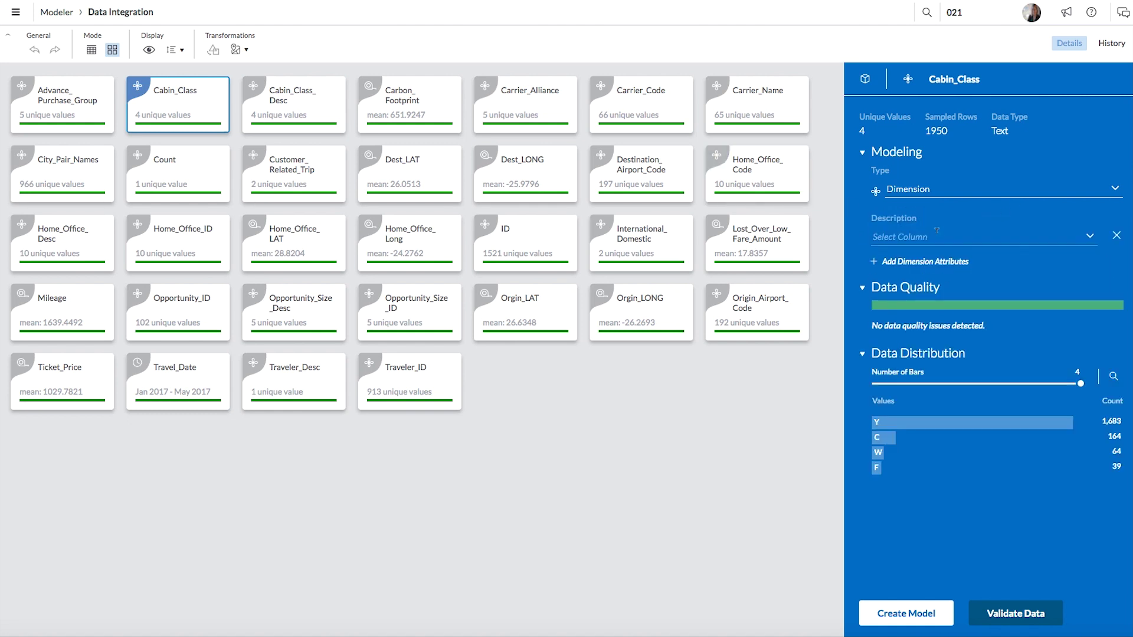
pyautogui.click(1090, 239)
pyautogui.write('Cabin_Class_Desc')
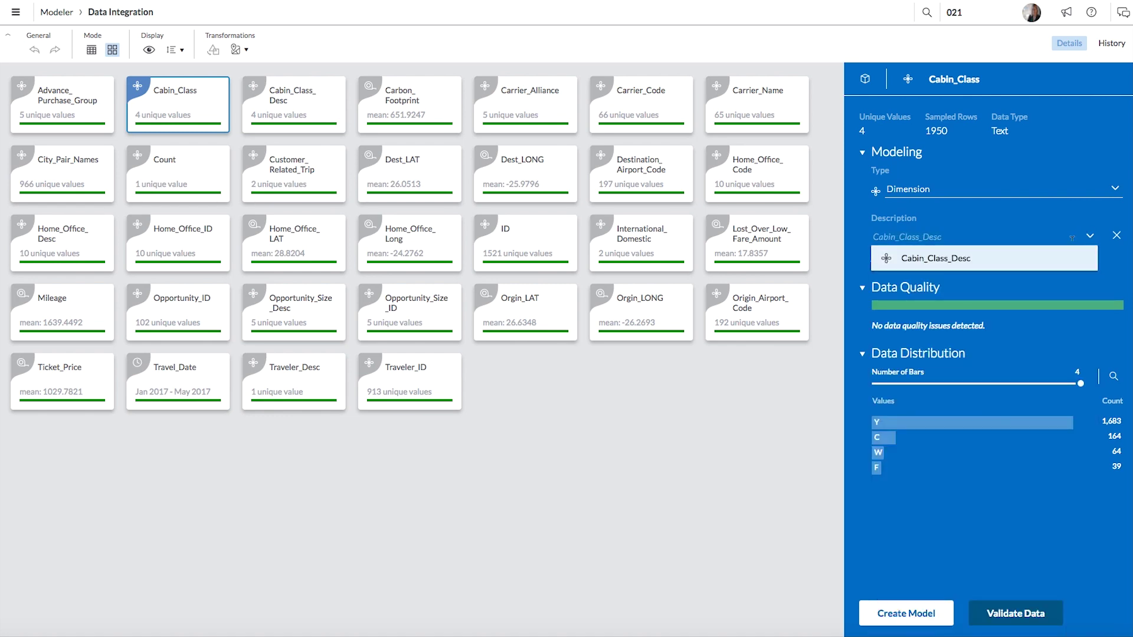
pyautogui.click(1013, 260)
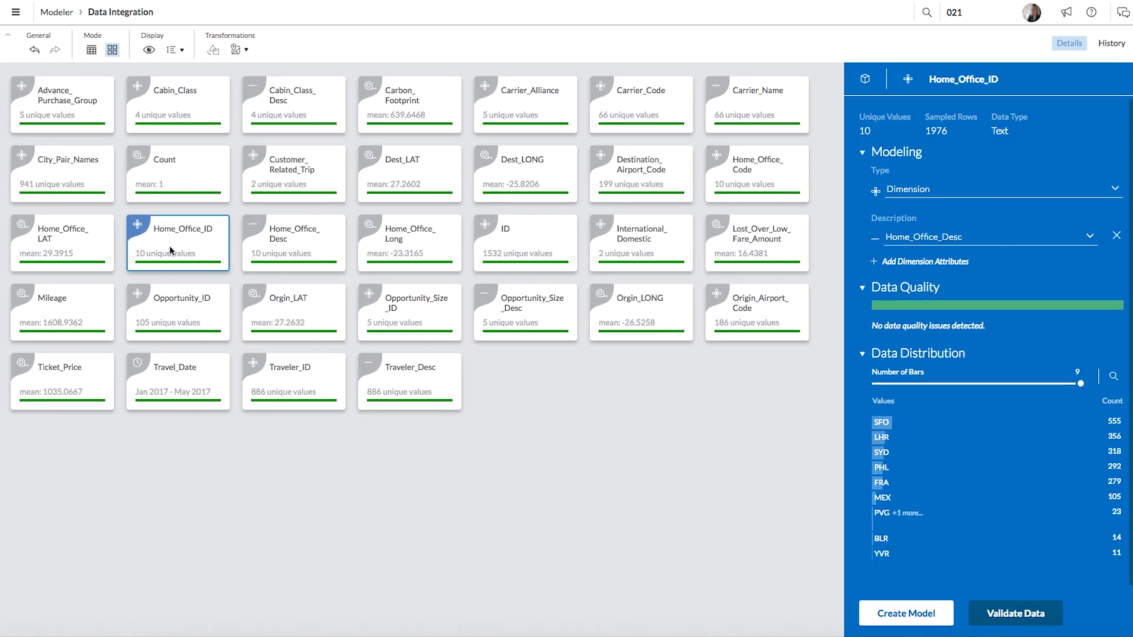
# Add Home_Office_LAT and Home_Office_Long as two Property attributes of Home_Office_ID.
pyautogui.click(903, 263)
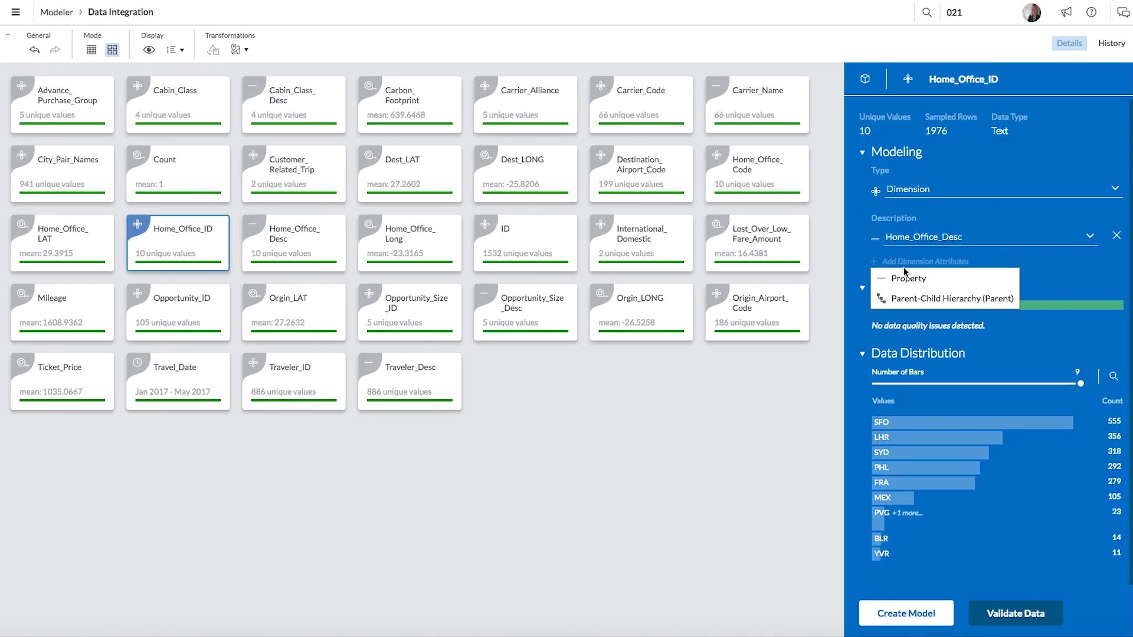
pyautogui.click(901, 276)
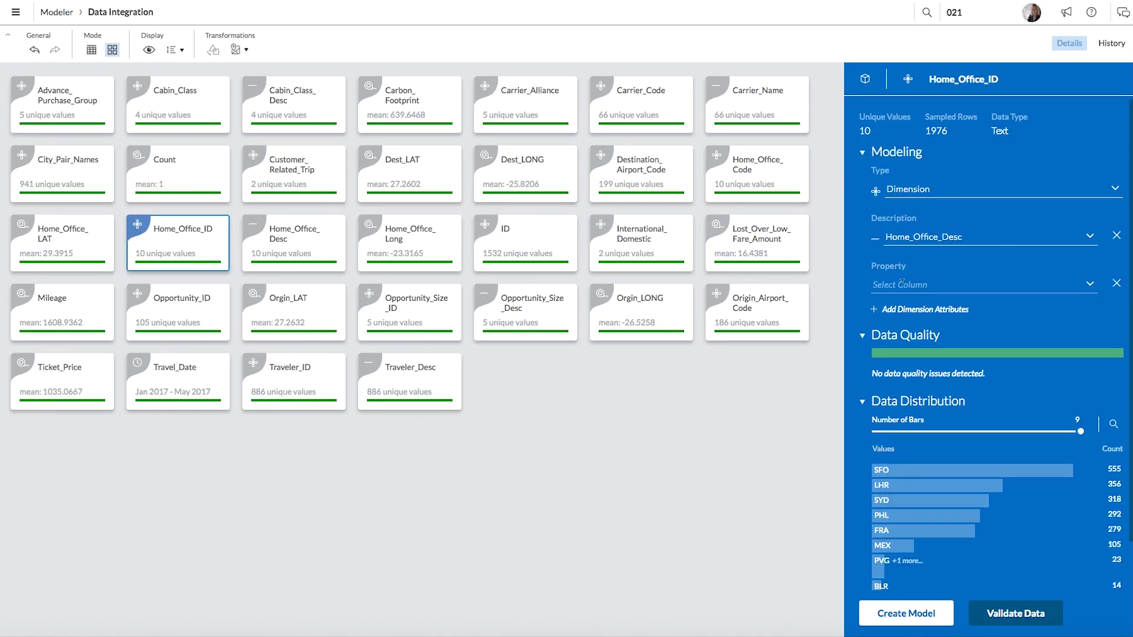
pyautogui.click(900, 284)
pyautogui.write('Home_Office_Code')
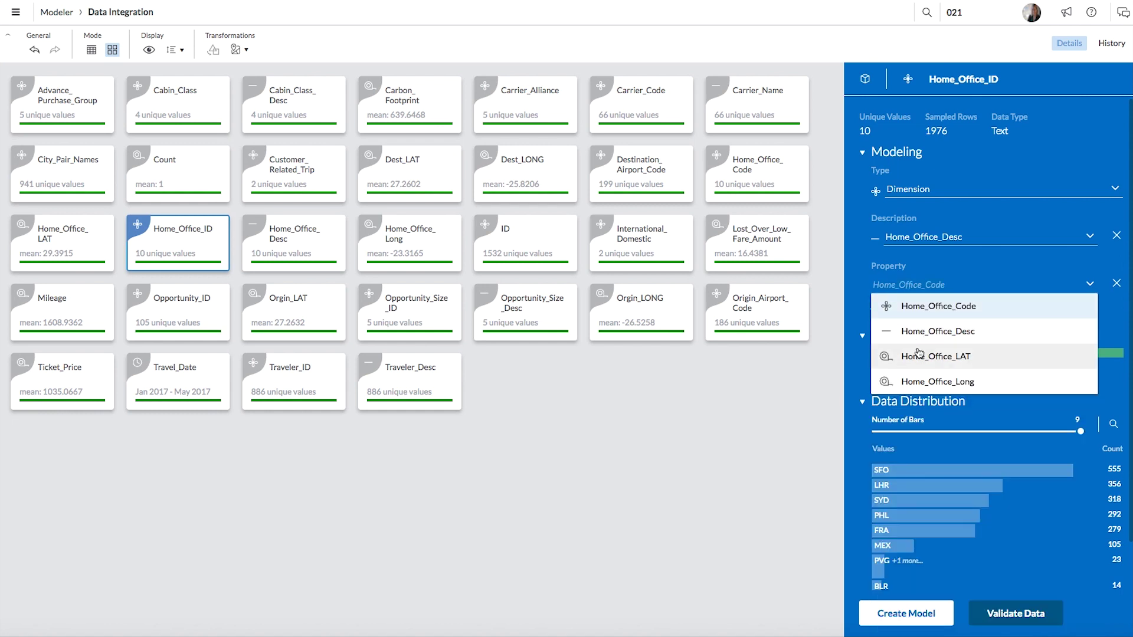
pyautogui.click(918, 355)
pyautogui.click(912, 309)
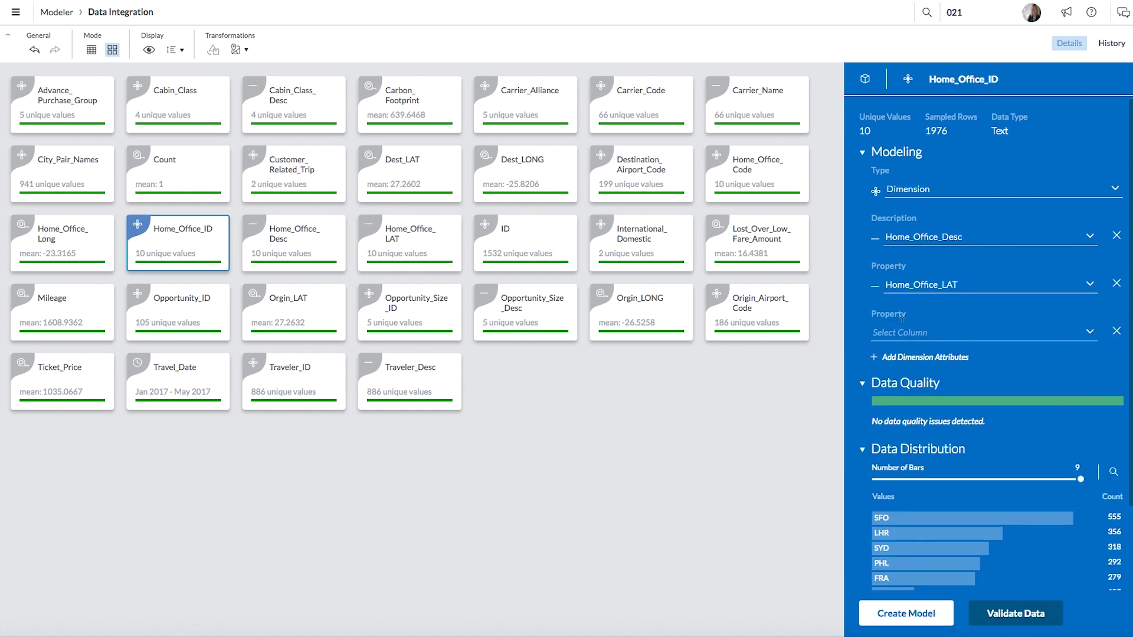
pyautogui.click(900, 332)
pyautogui.write('Home_Office_Code')
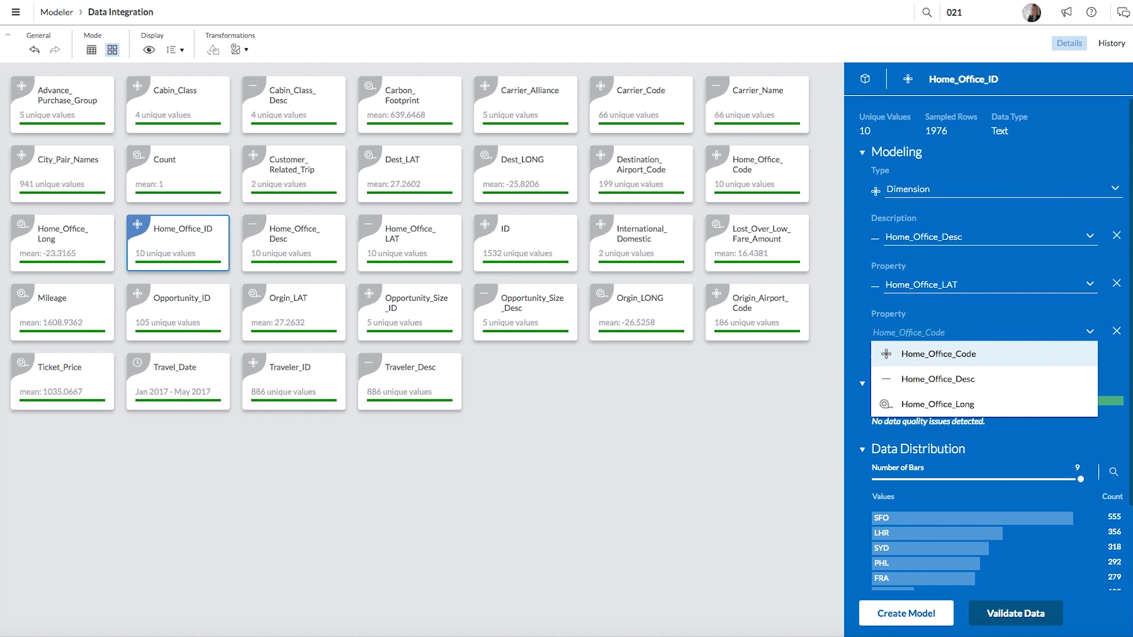
pyautogui.click(918, 406)
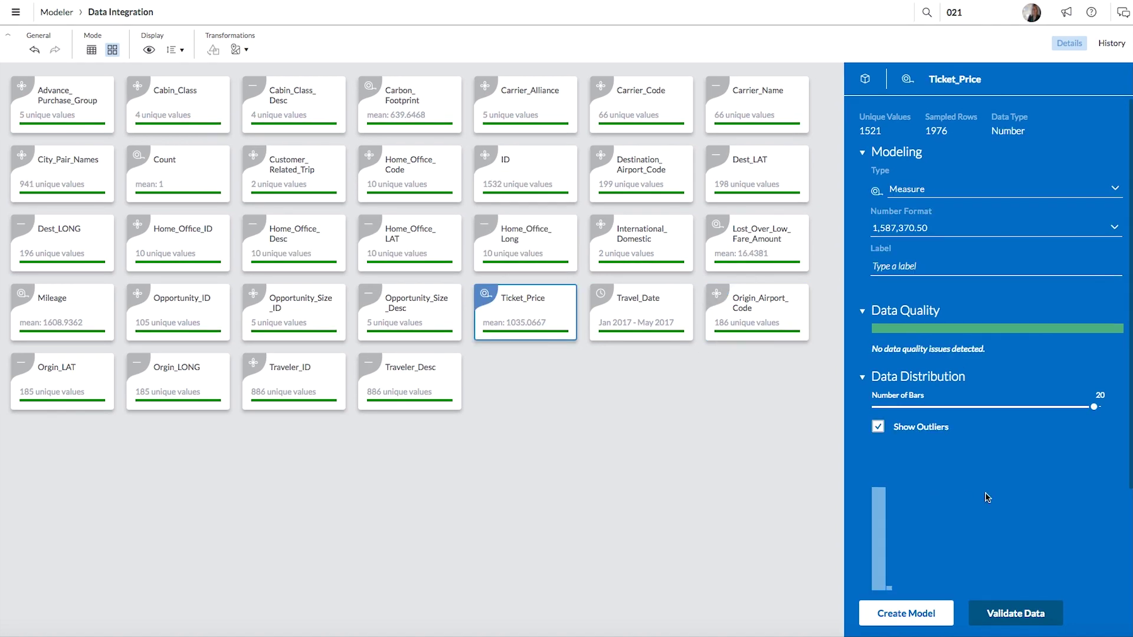
pyautogui.scroll(-3, 987, 497)
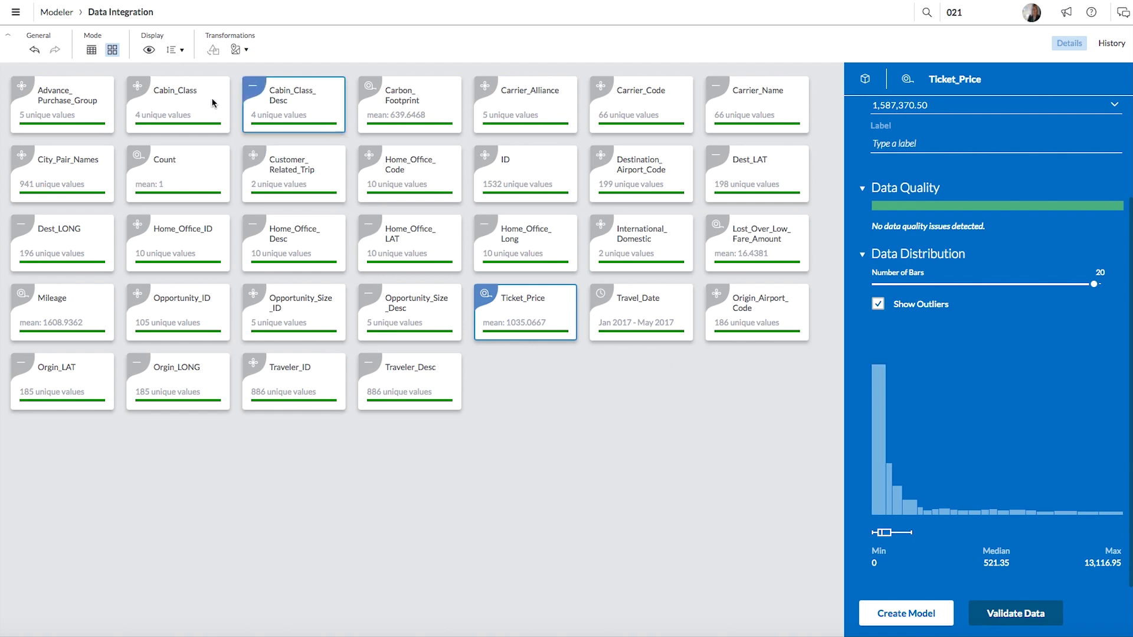
# Switch the Best_Run_Travel model from column cards to the data grid table.
pyautogui.click(90, 50)
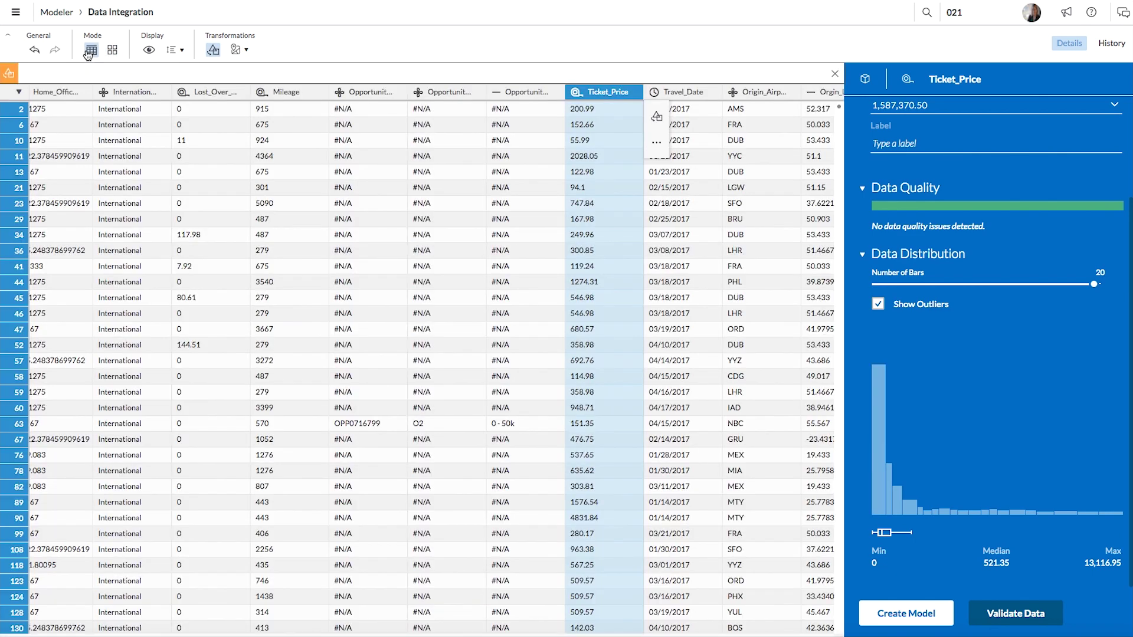
# Delete all rows with a Ticket_Price of 0, then switch back to the column card view.
pyautogui.moveTo(608, 92)
pyautogui.click(633, 95)
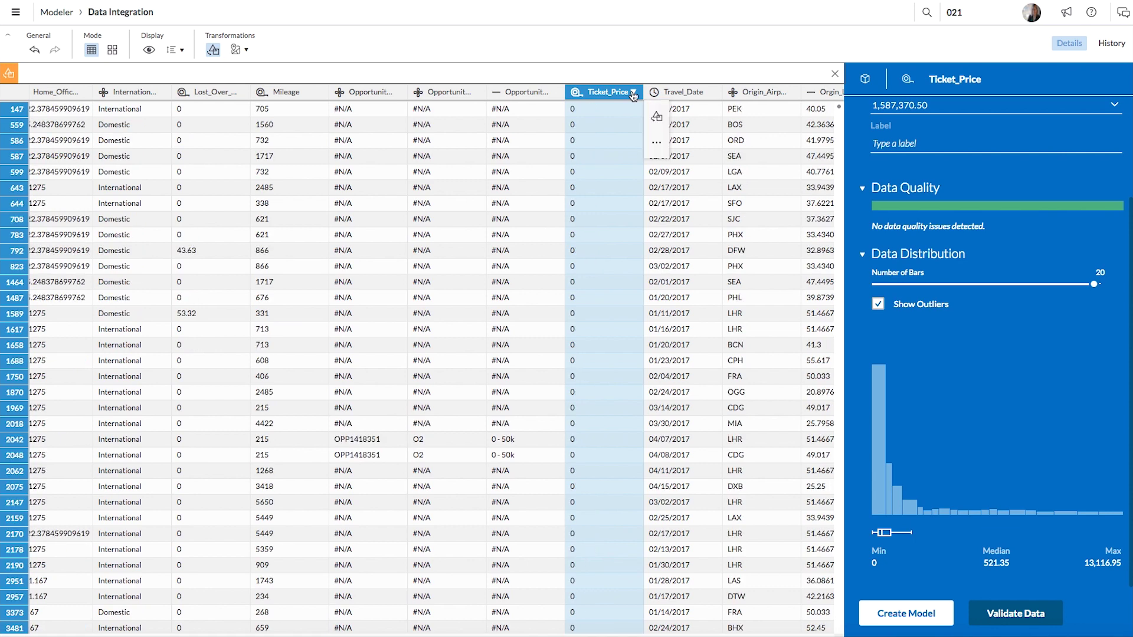
pyautogui.click(586, 111)
pyautogui.click(603, 130)
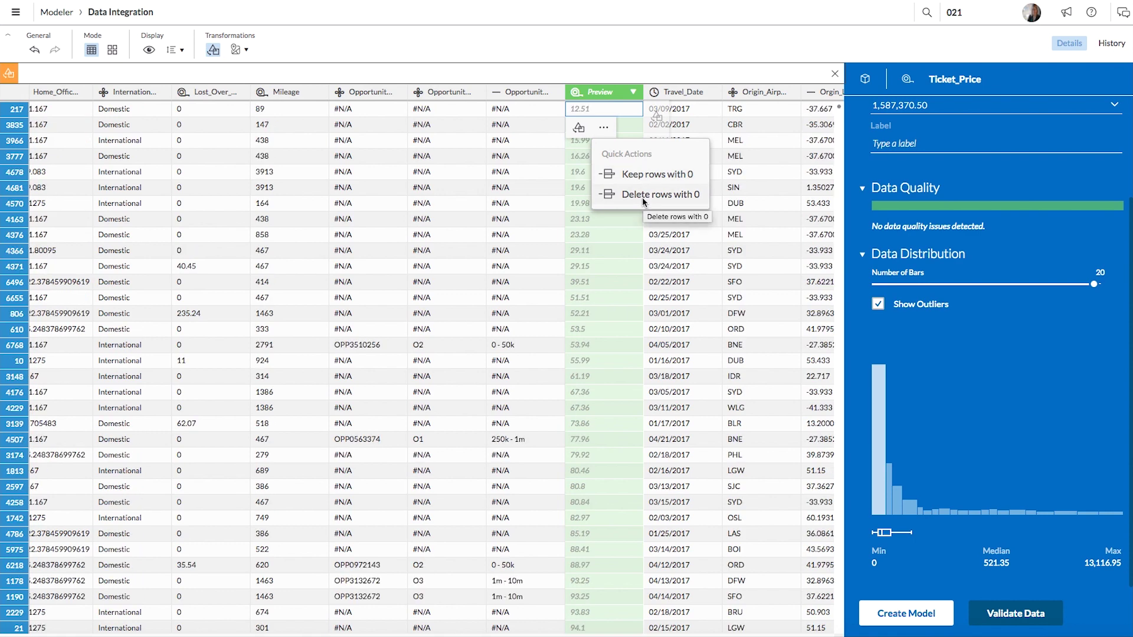
pyautogui.click(641, 195)
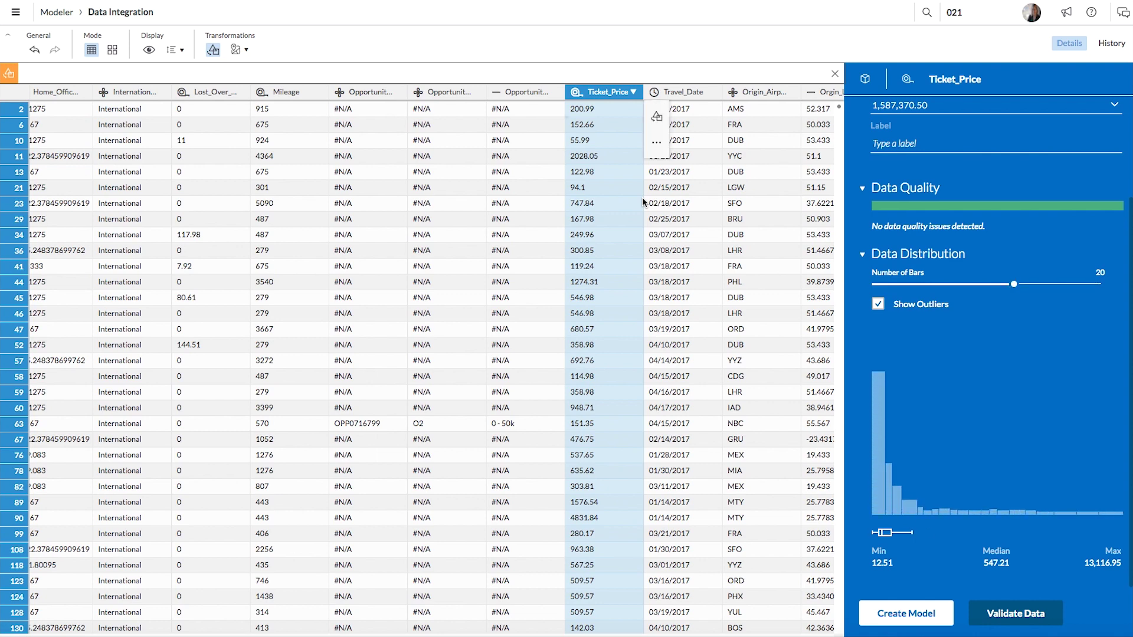
pyautogui.click(112, 51)
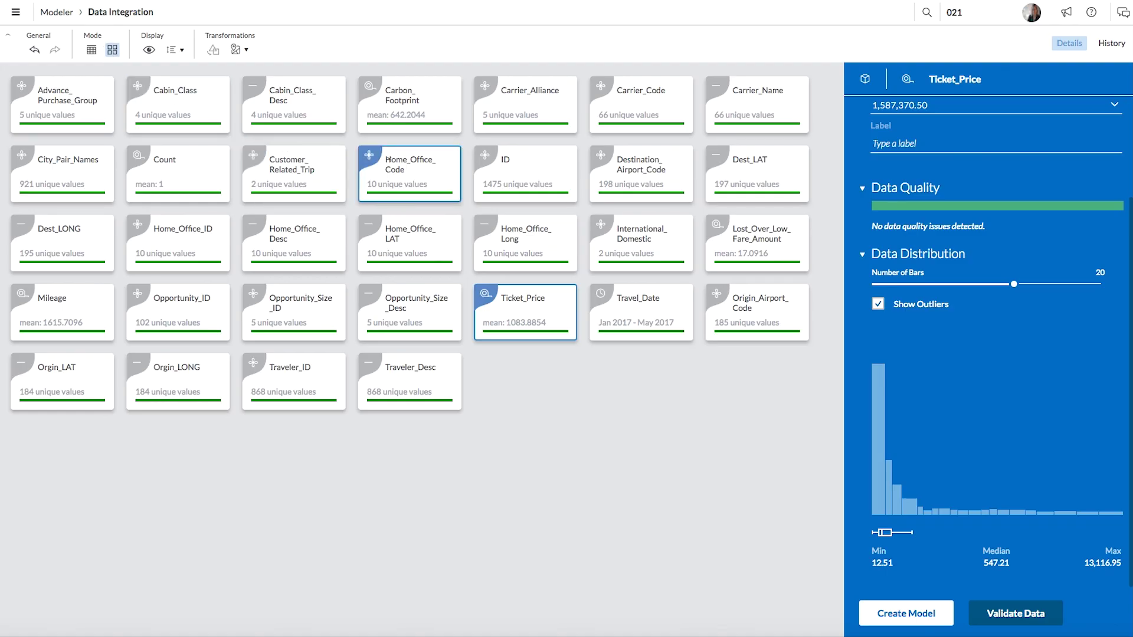
# Delete the Home_Office_Code column from the table view's column actions.
pyautogui.click(407, 170)
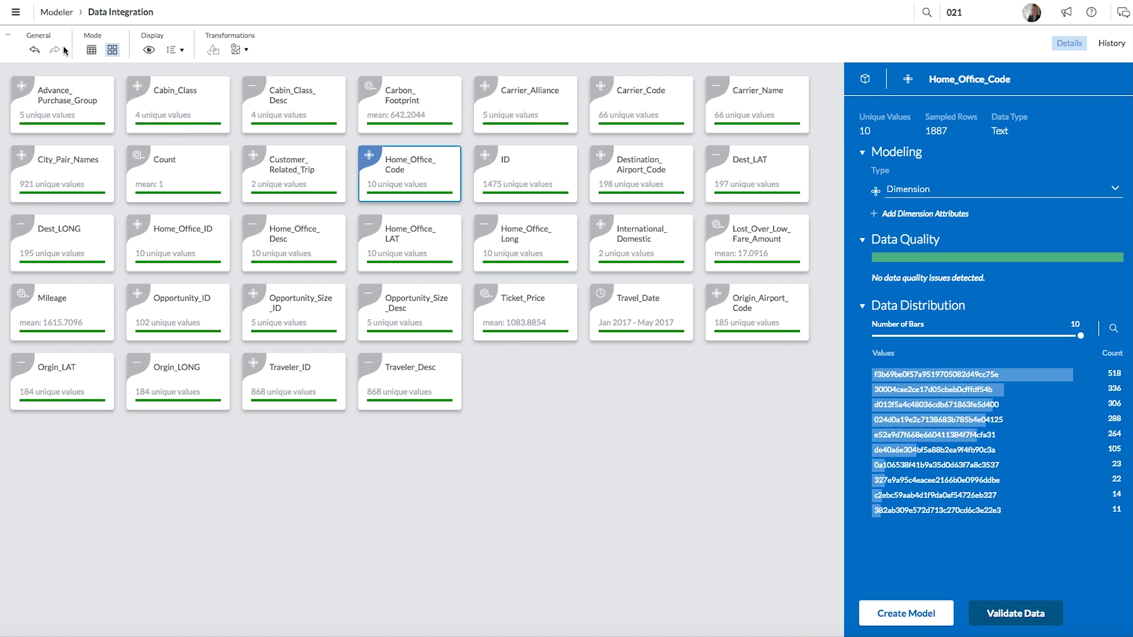
pyautogui.click(90, 51)
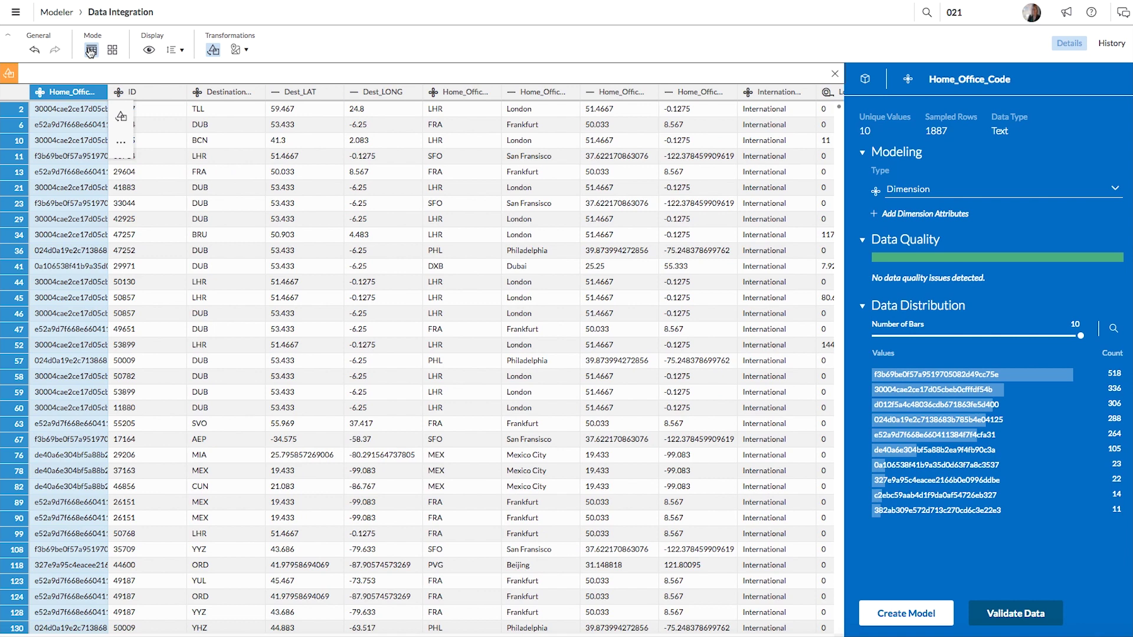
pyautogui.click(121, 143)
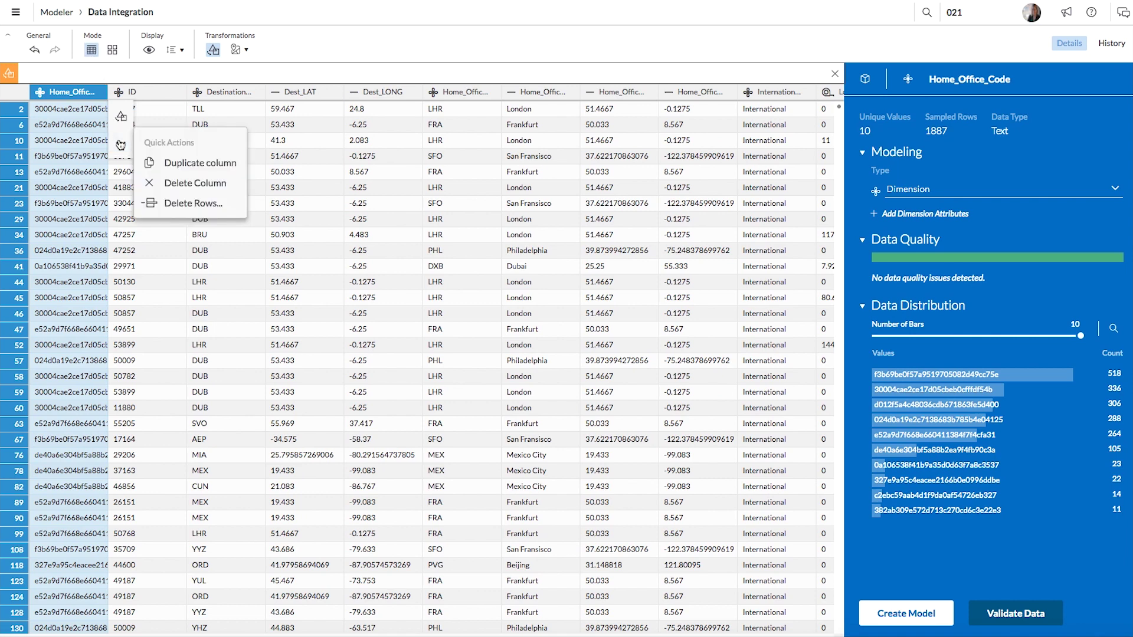
pyautogui.click(169, 182)
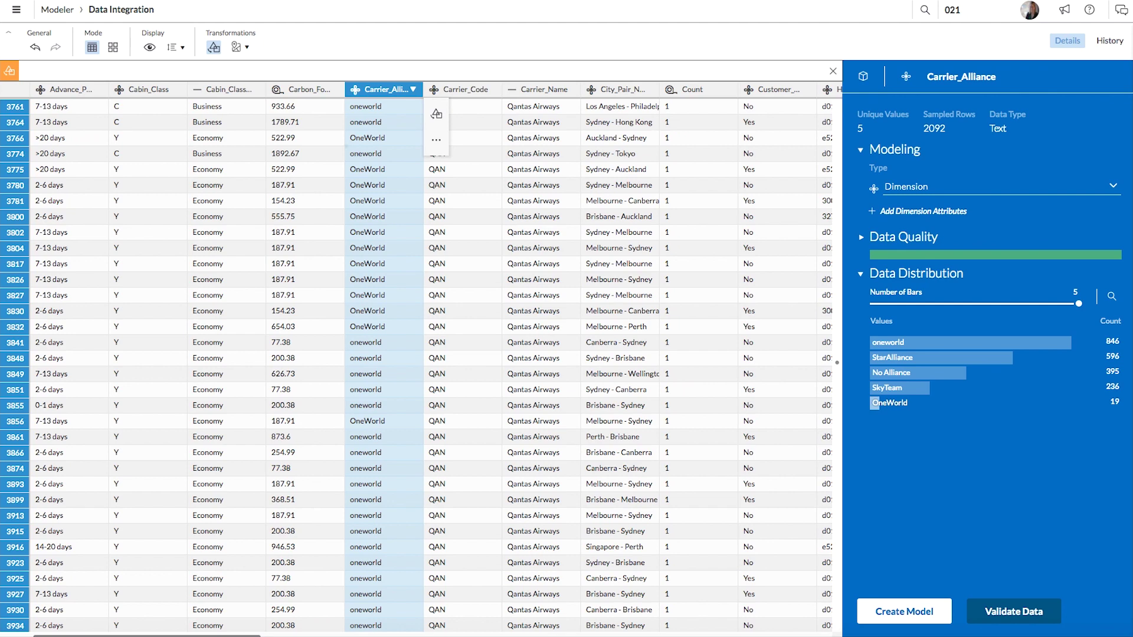
# Replace Carrier_Alliance's 'OneWorld' values with 'oneworld' using the suggested smart transformation.
pyautogui.click(874, 405)
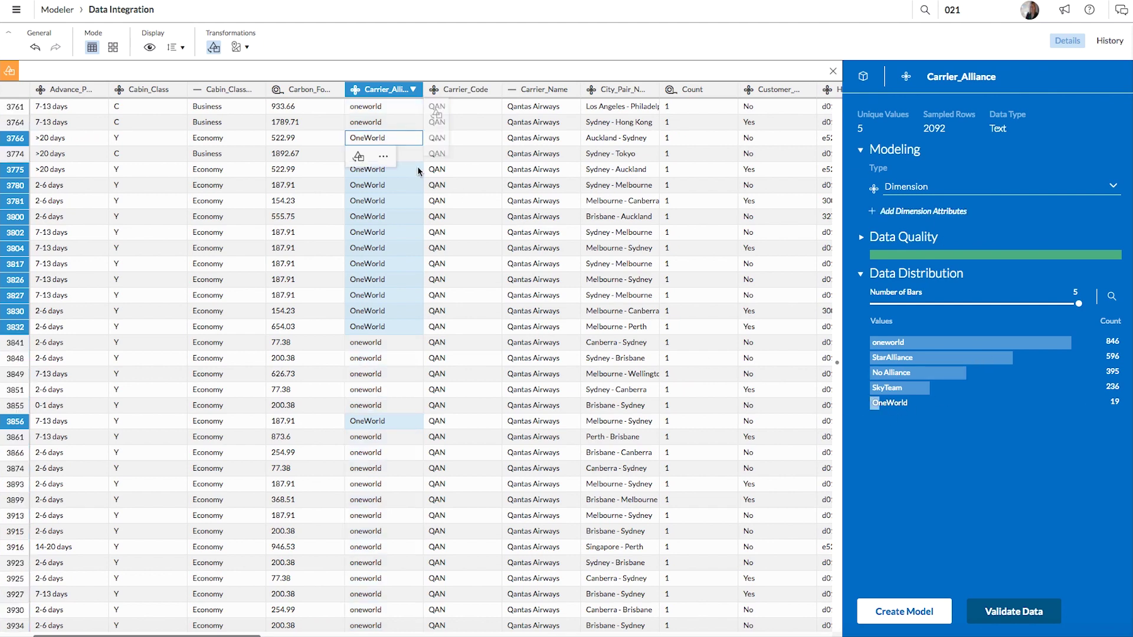
pyautogui.click(359, 158)
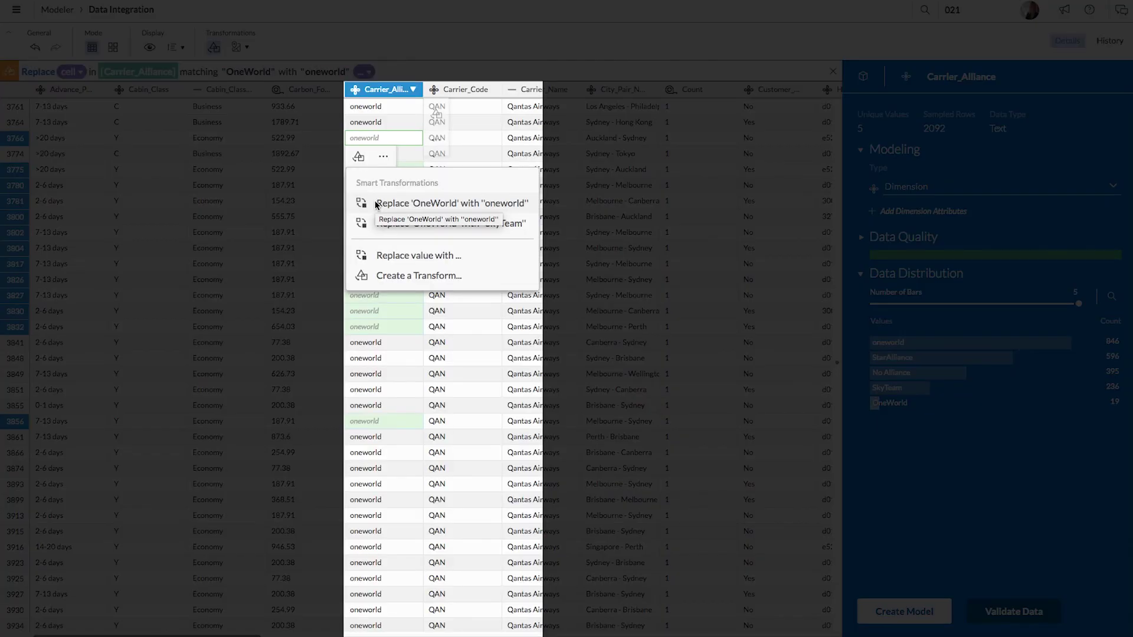
pyautogui.click(375, 203)
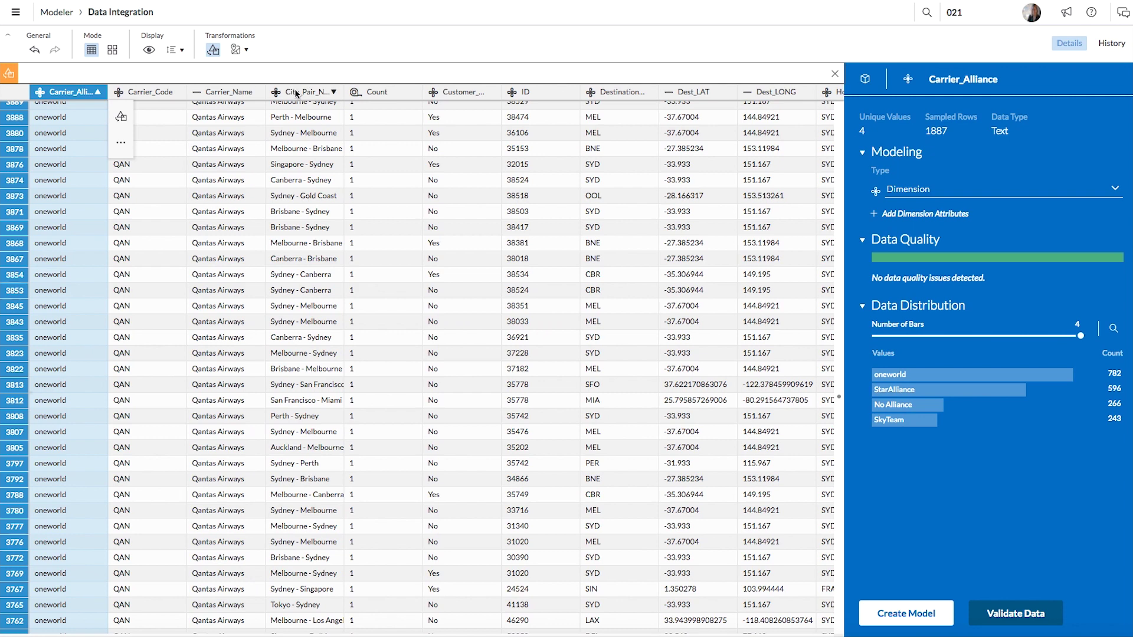
# Split City_Pair_Names on the hyphen, naming the first new column 'Orgin City'.
pyautogui.click(296, 92)
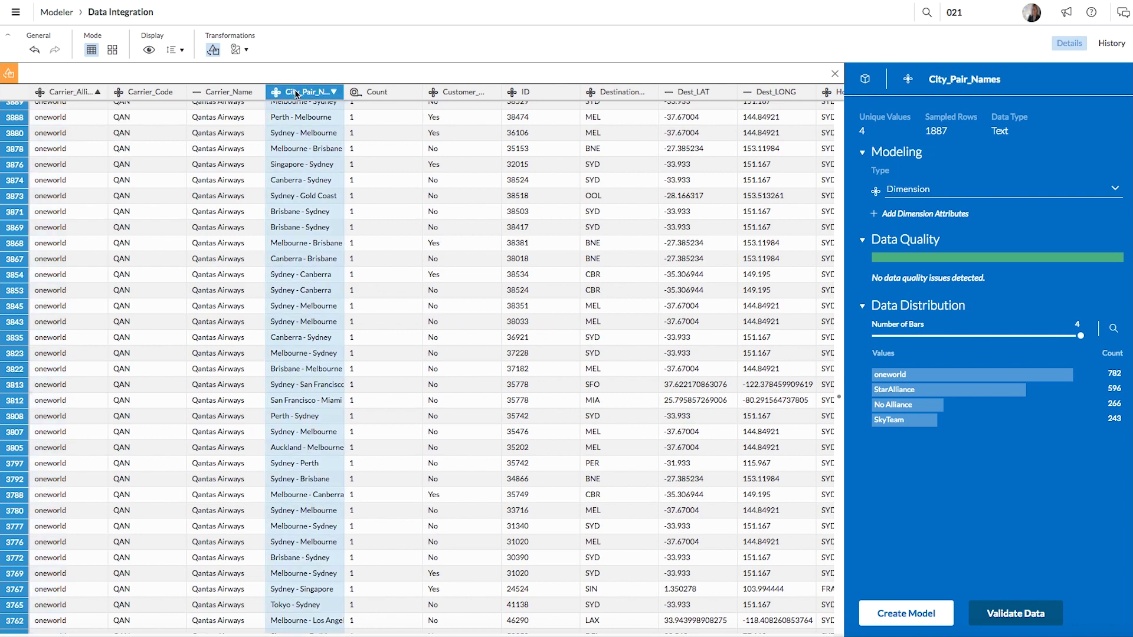
pyautogui.click(8, 75)
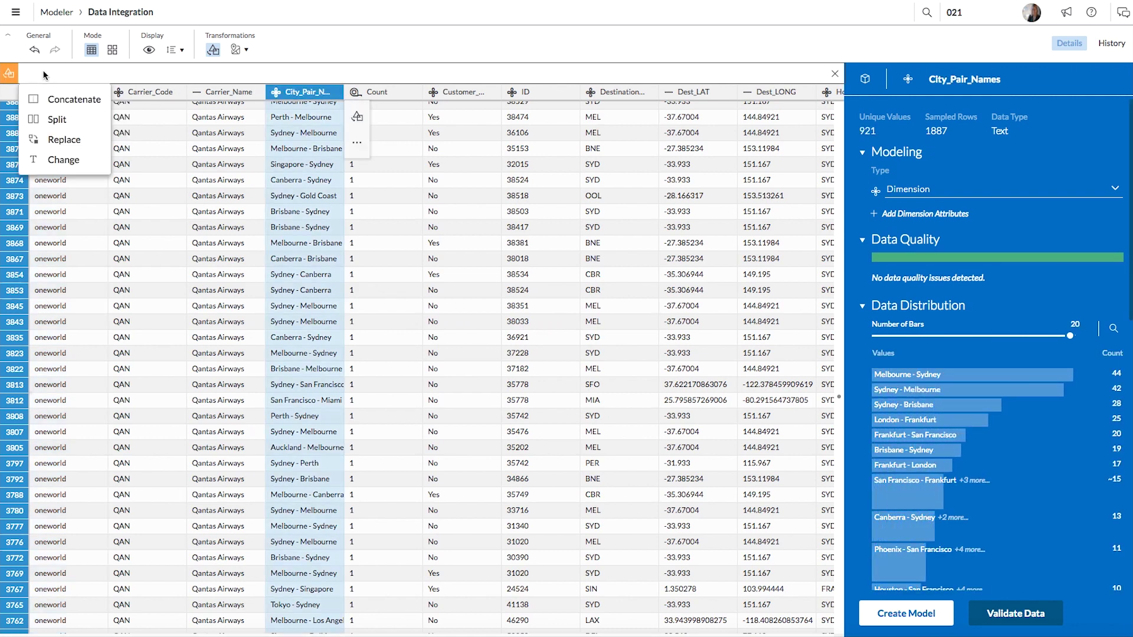
pyautogui.click(46, 119)
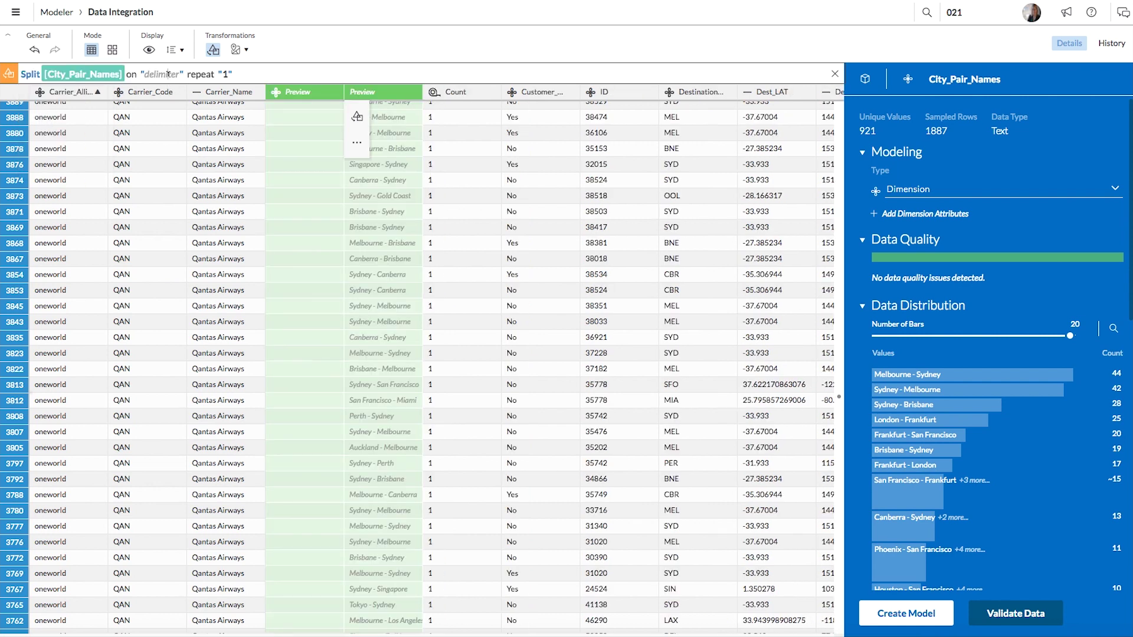
pyautogui.click(168, 74)
pyautogui.write('-')
pyautogui.press('Return')
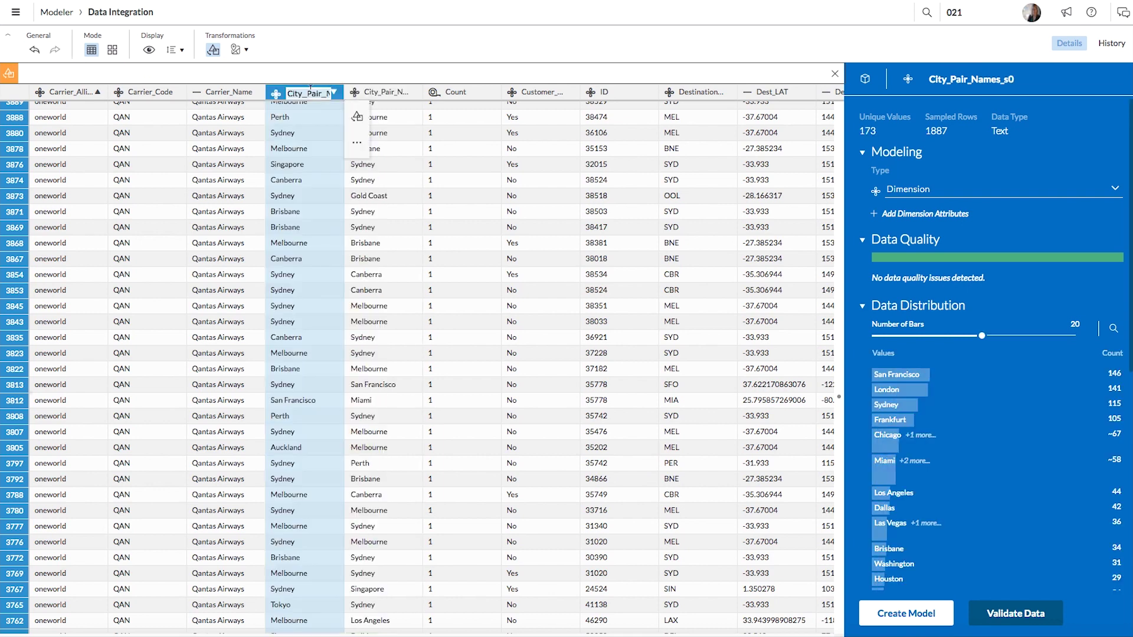
pyautogui.write('Orgin City')
pyautogui.press('Return')
pyautogui.press('Tab')
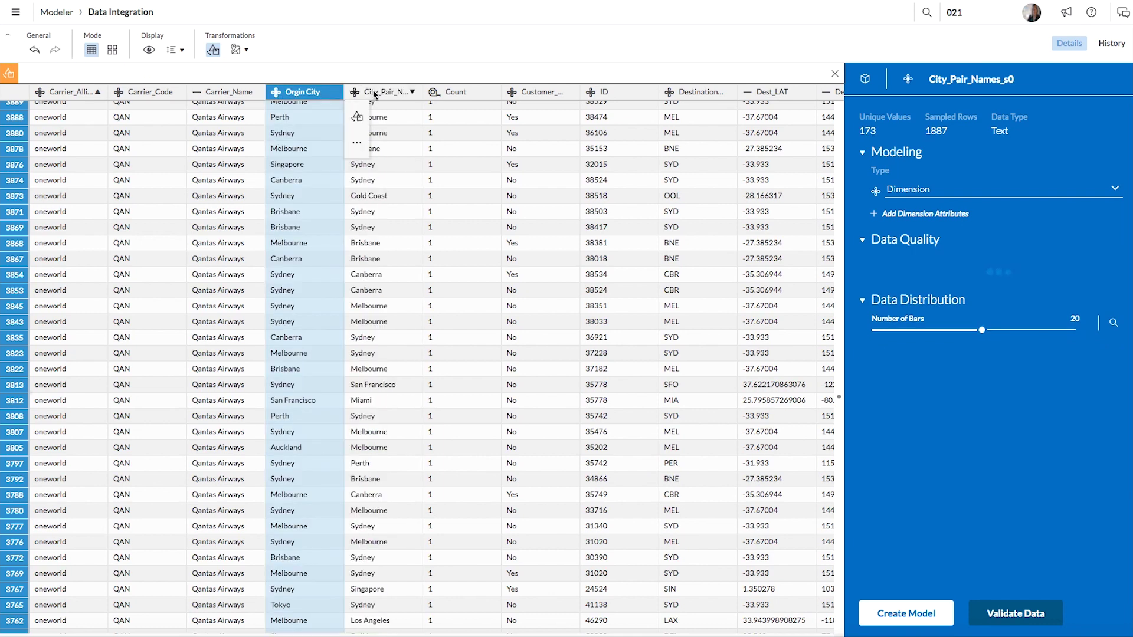
pyautogui.write('Destination')
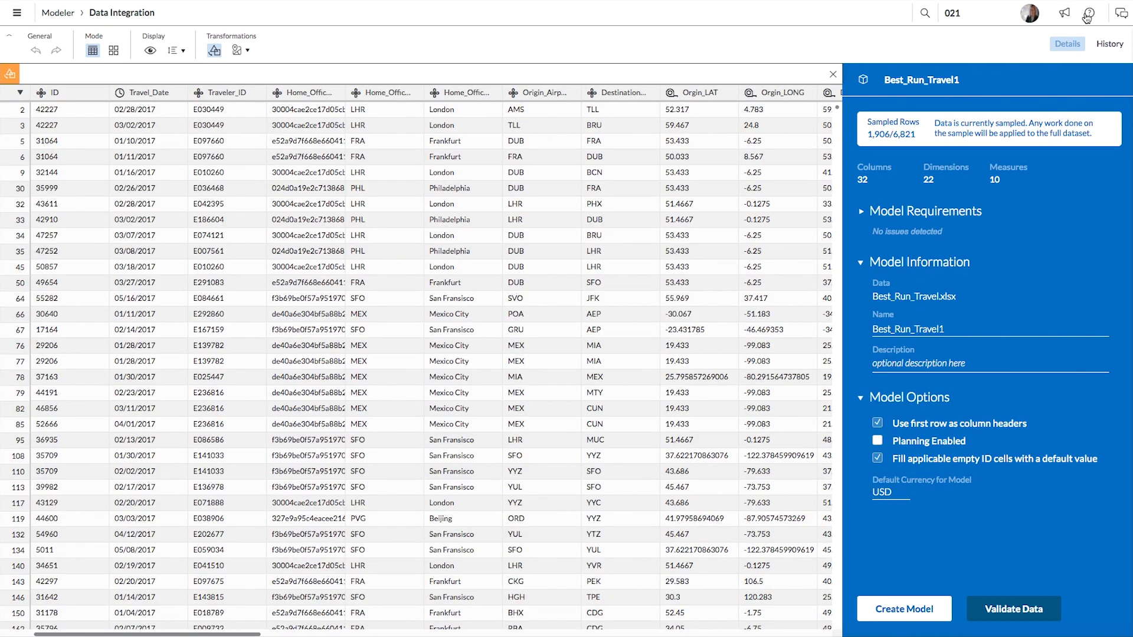
pyautogui.click(1087, 18)
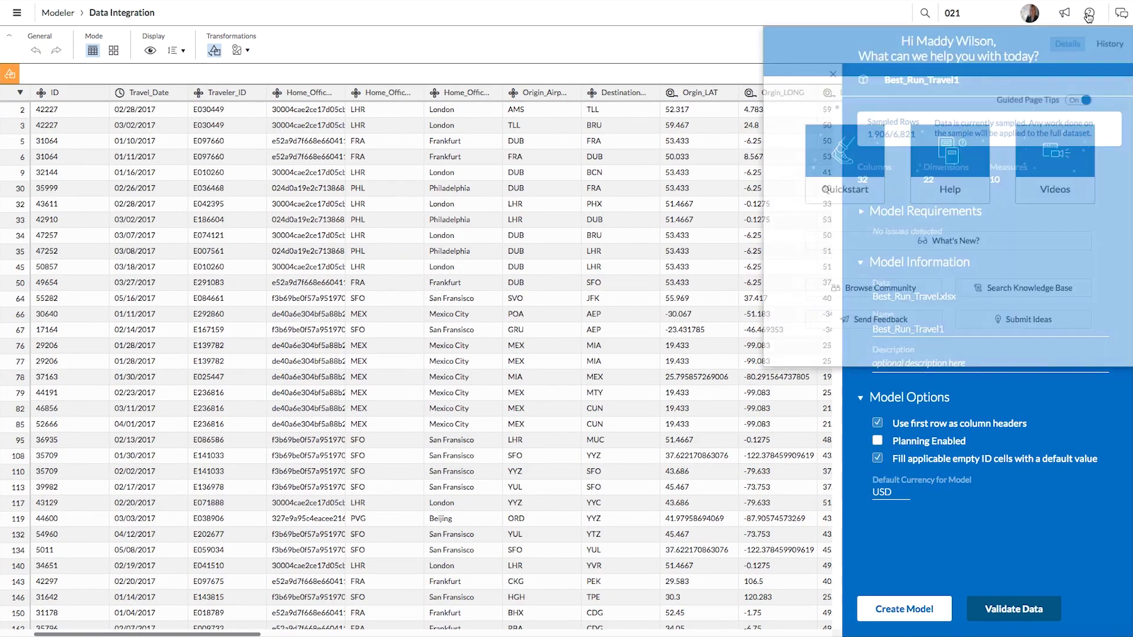
pyautogui.click(960, 147)
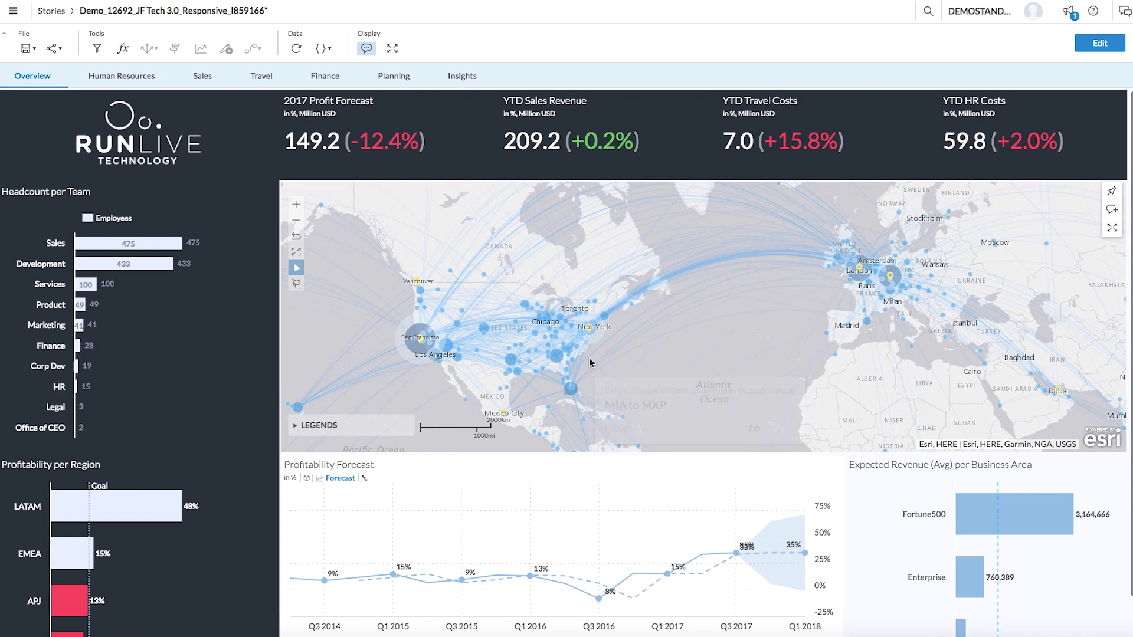
pyautogui.moveTo(417, 293)
pyautogui.click(295, 205)
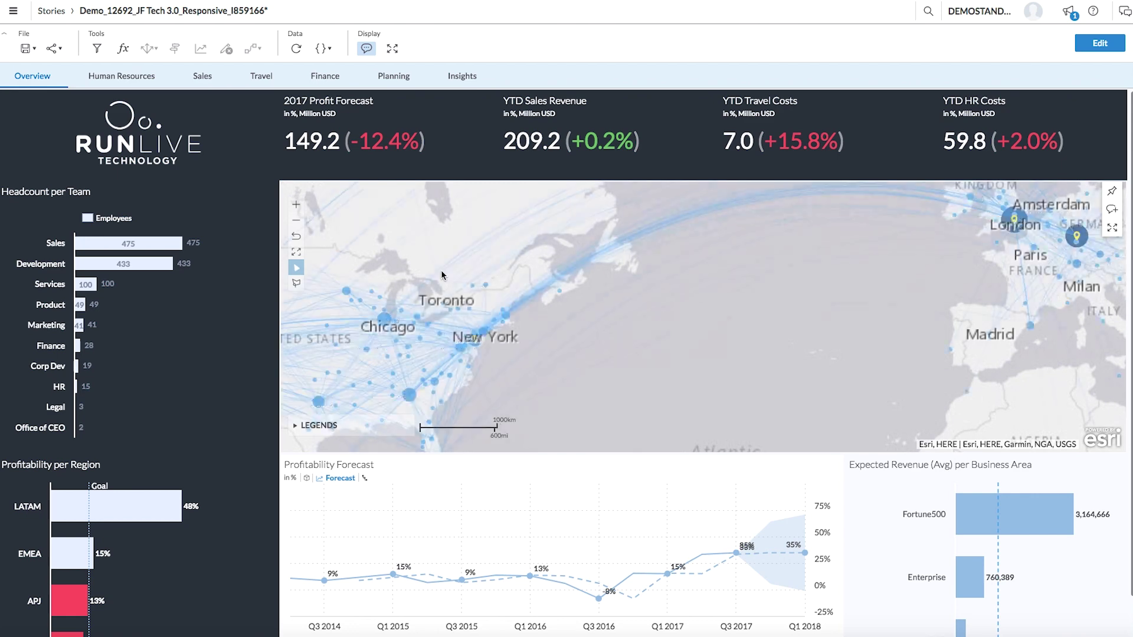
pyautogui.moveTo(442, 275); pyautogui.dragTo(622, 253)
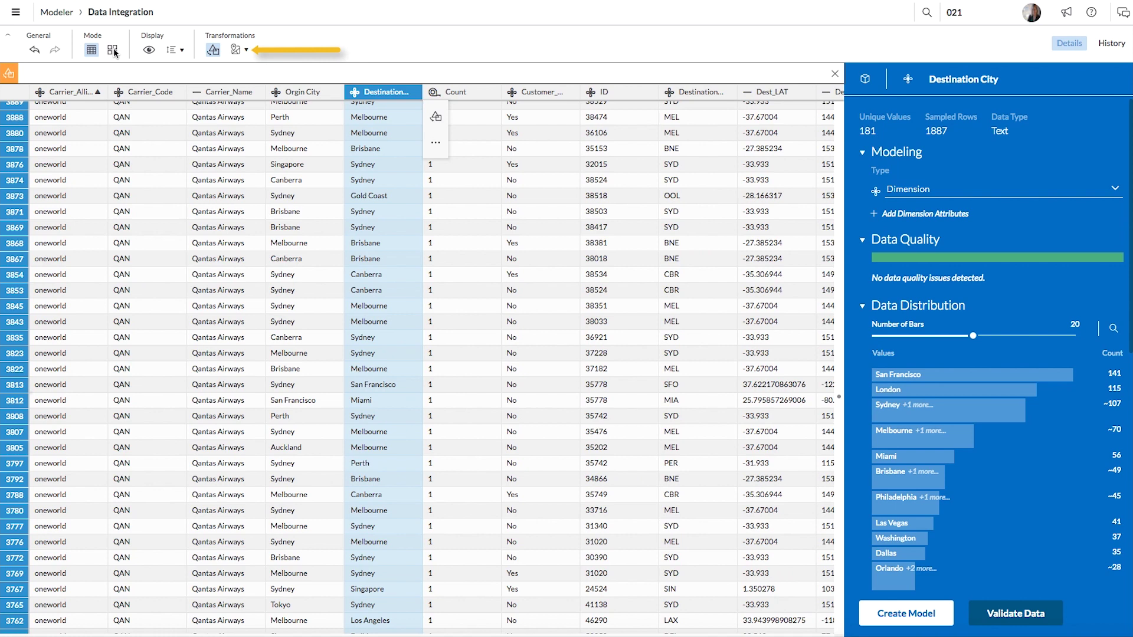
# Start a Geo by Coordinate dimension from card view and rename it Home_Office_LOC.
pyautogui.click(112, 51)
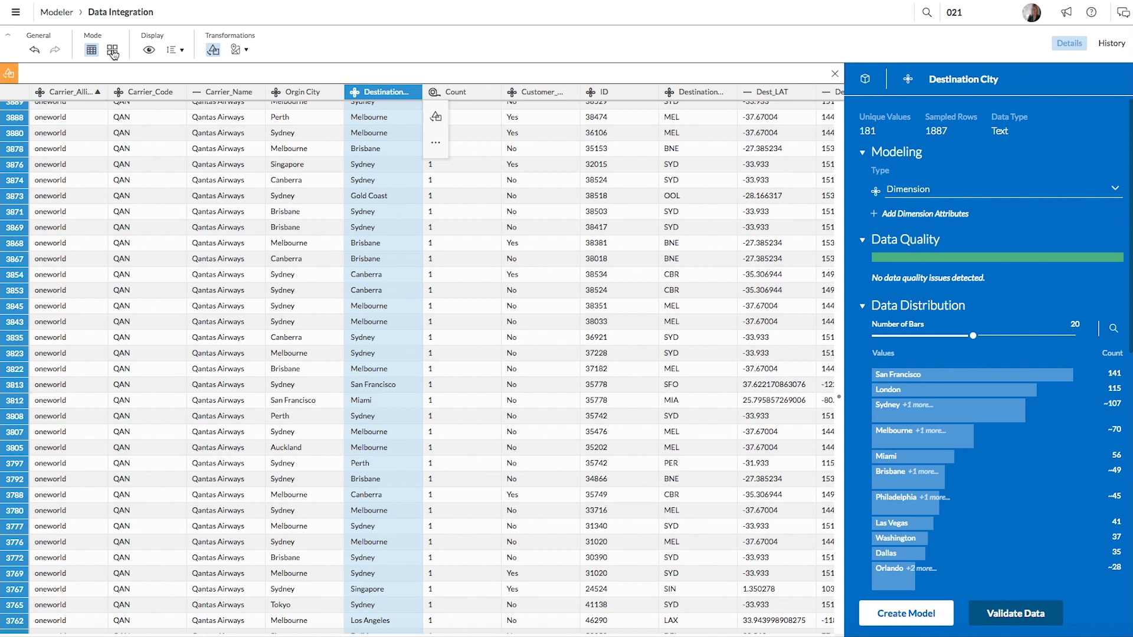
pyautogui.click(190, 243)
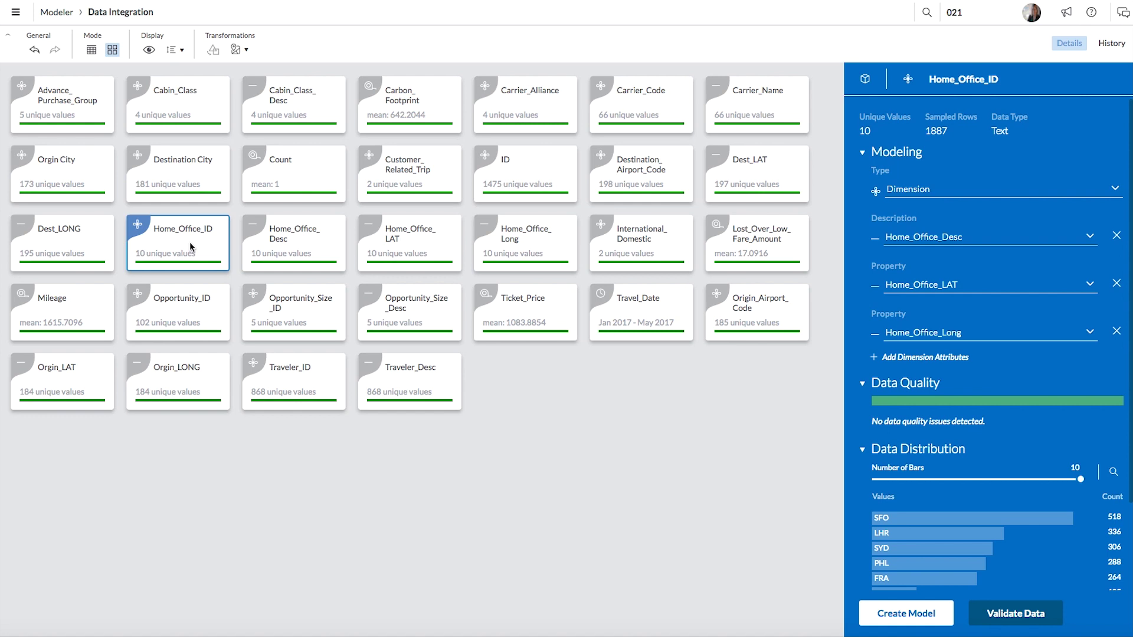
pyautogui.click(238, 50)
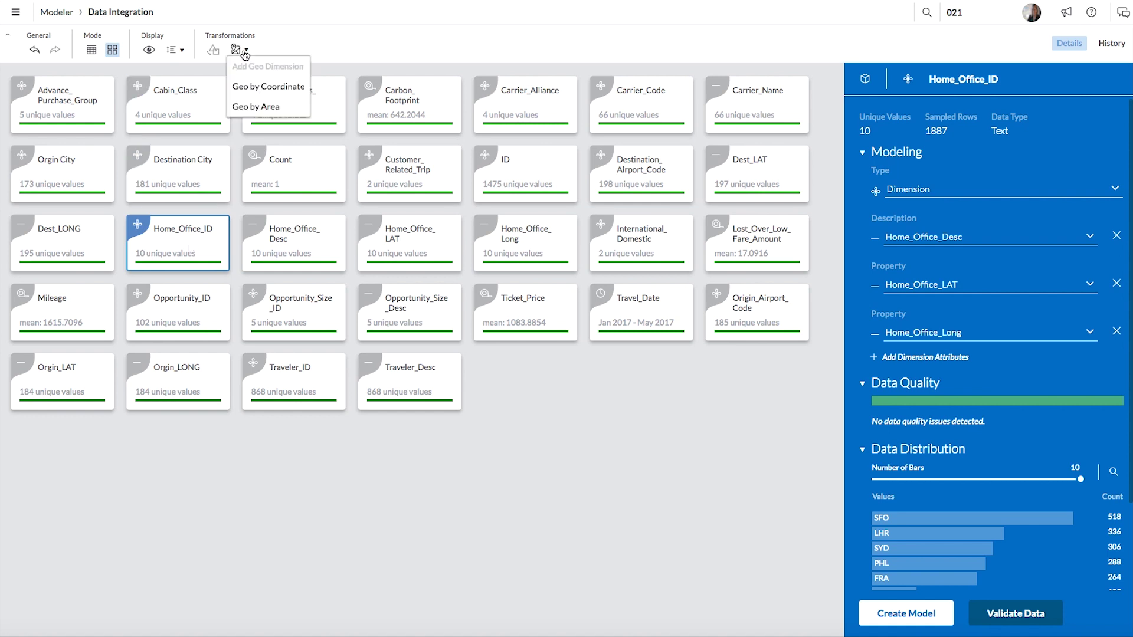
pyautogui.click(249, 86)
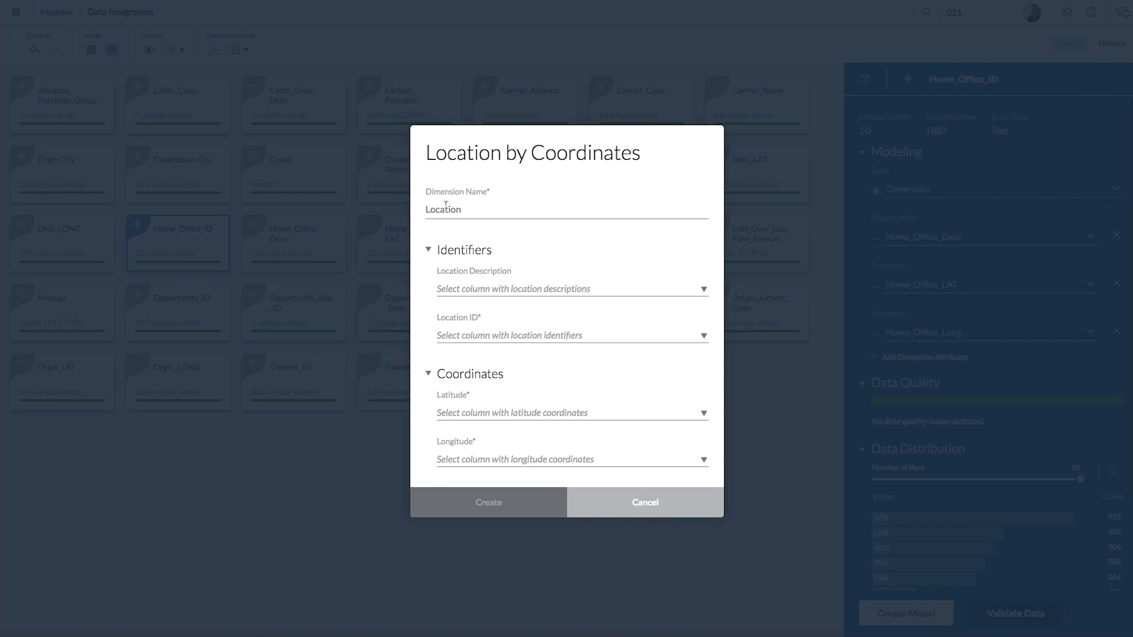
pyautogui.doubleClick(446, 205)
pyautogui.write('Home_Off')
pyautogui.write('ice_LOC')
# Map Home_Office_Desc, Home_Office_ID, Home_Office_LAT and Home_Office_Long, then create the dimension.
pyautogui.click(474, 288)
pyautogui.click(480, 417)
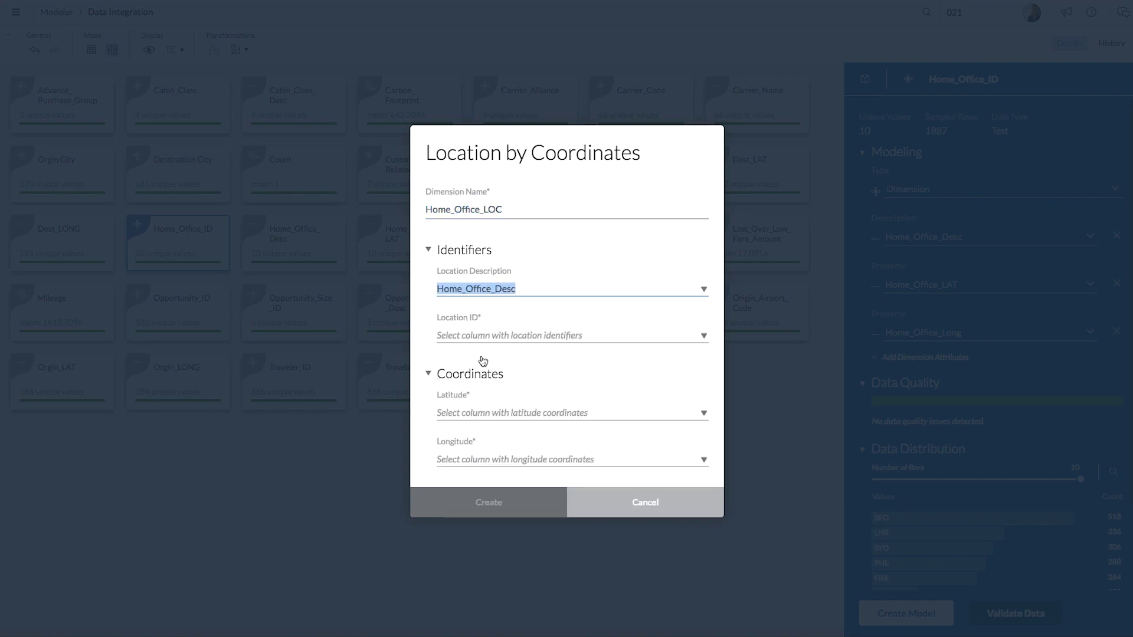
pyautogui.click(481, 337)
pyautogui.write('Home_Office_ID')
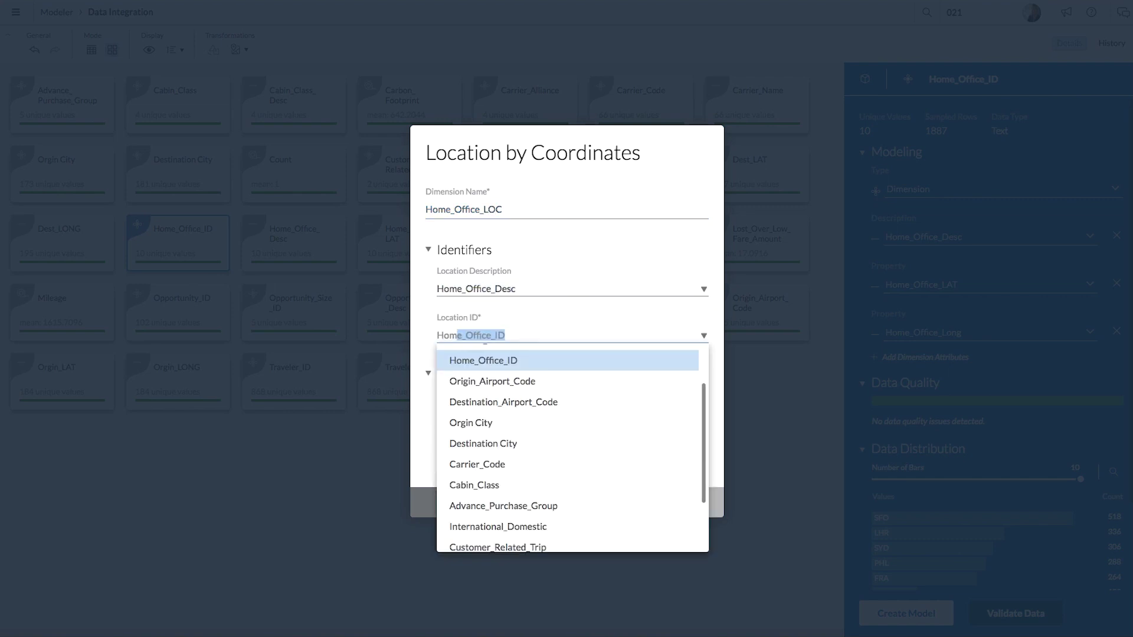
pyautogui.click(479, 356)
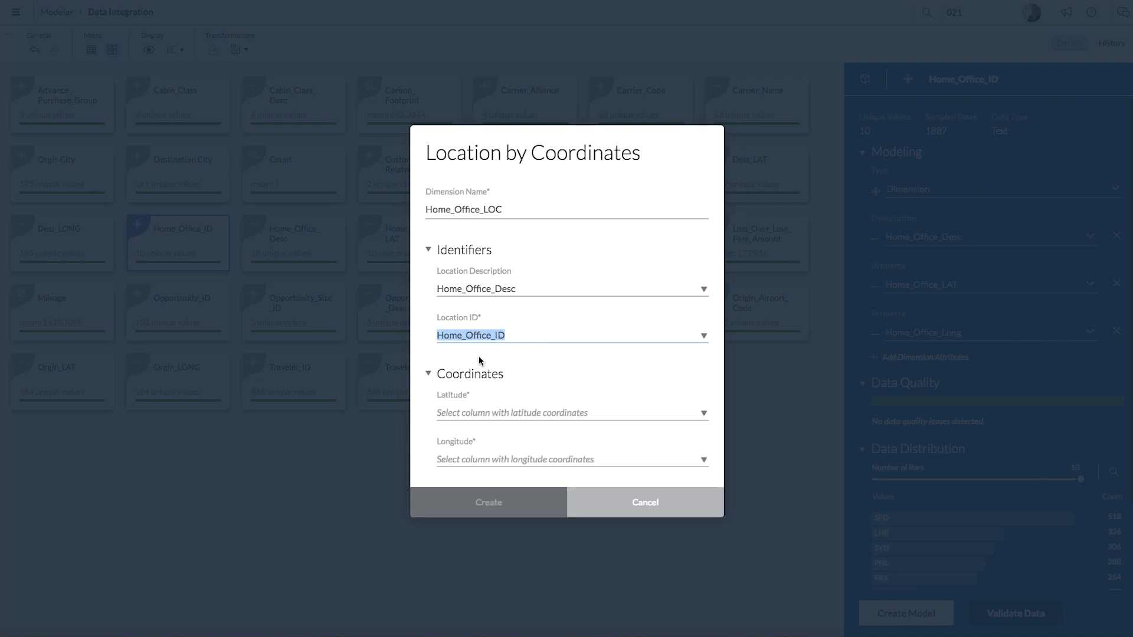
pyautogui.click(477, 412)
pyautogui.click(534, 550)
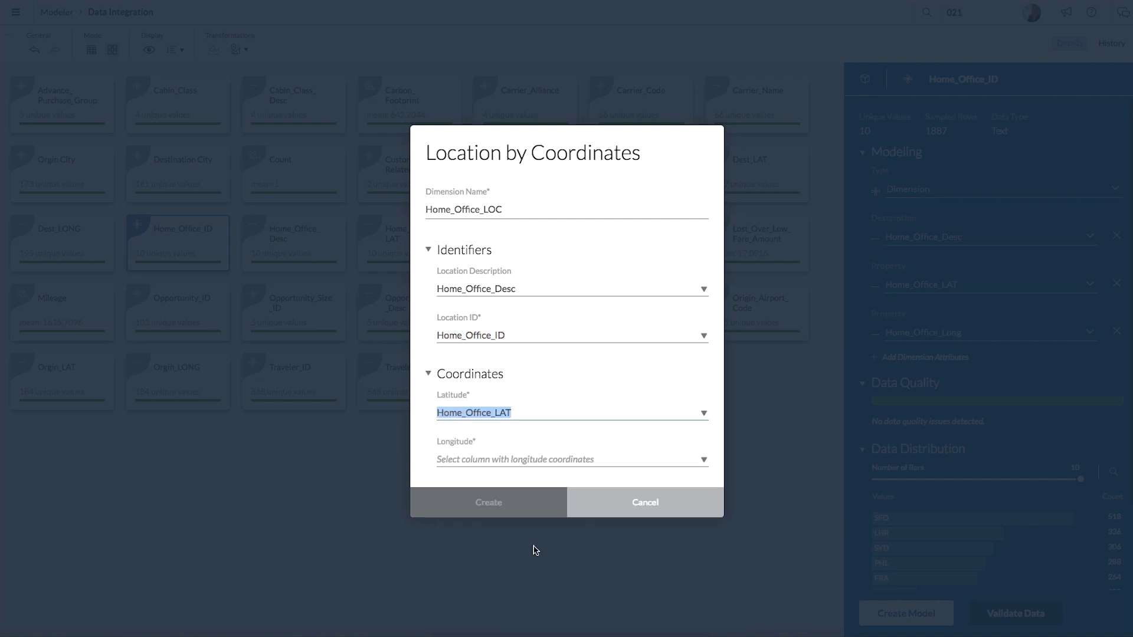
pyautogui.click(532, 461)
pyautogui.scroll(-5, 531, 456)
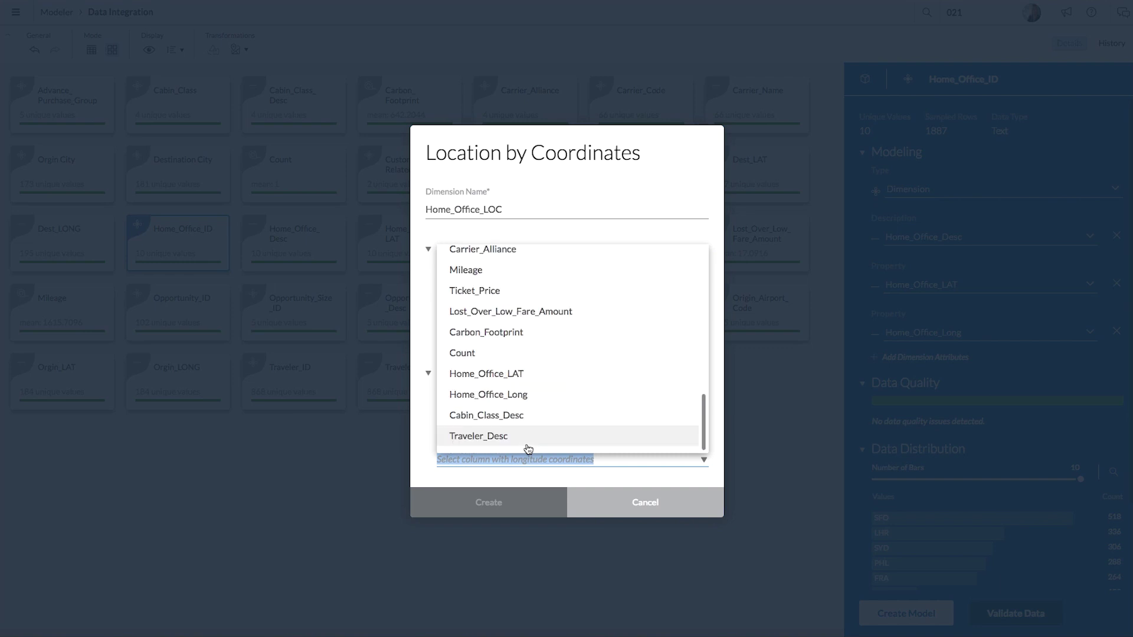
pyautogui.click(525, 390)
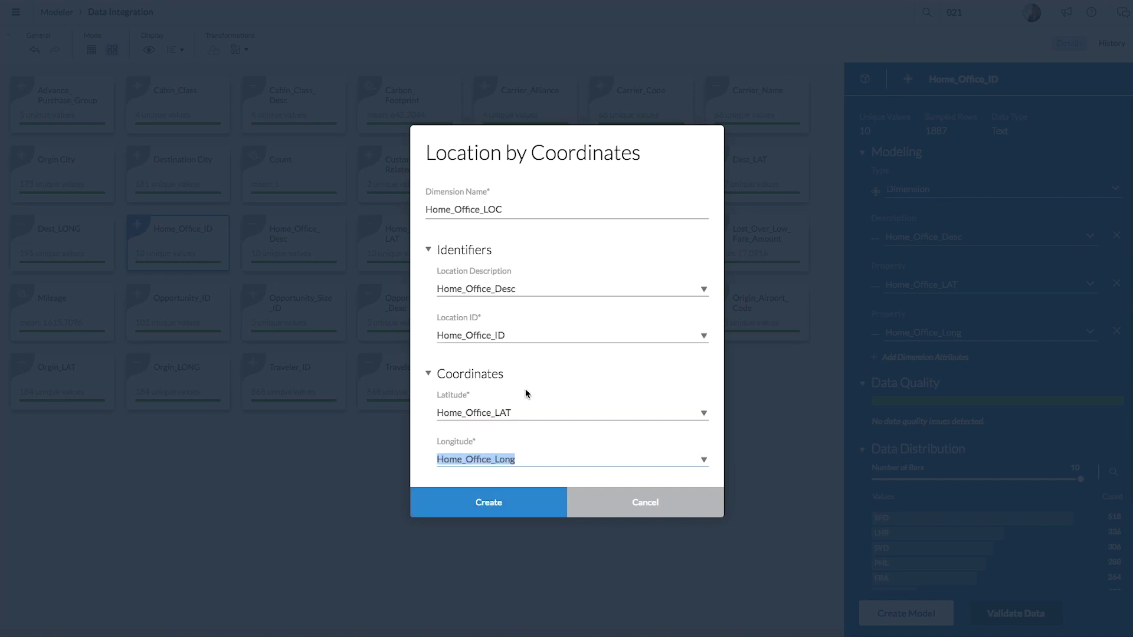
pyautogui.click(491, 505)
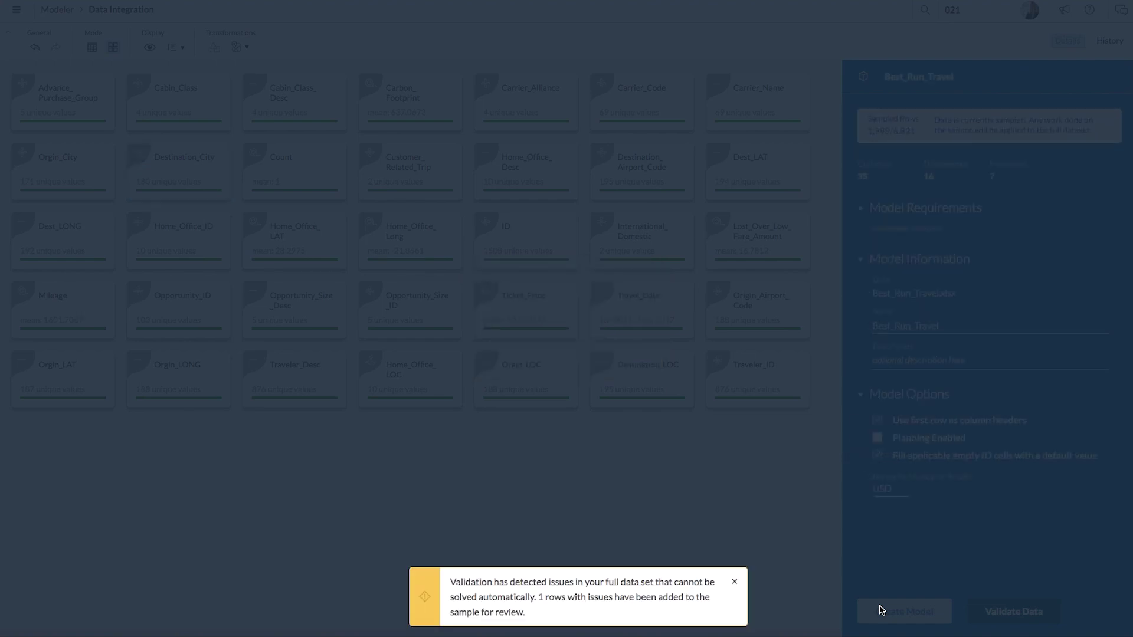
# Attempt Create Model, which flags one problem row during validation.
pyautogui.click(881, 610)
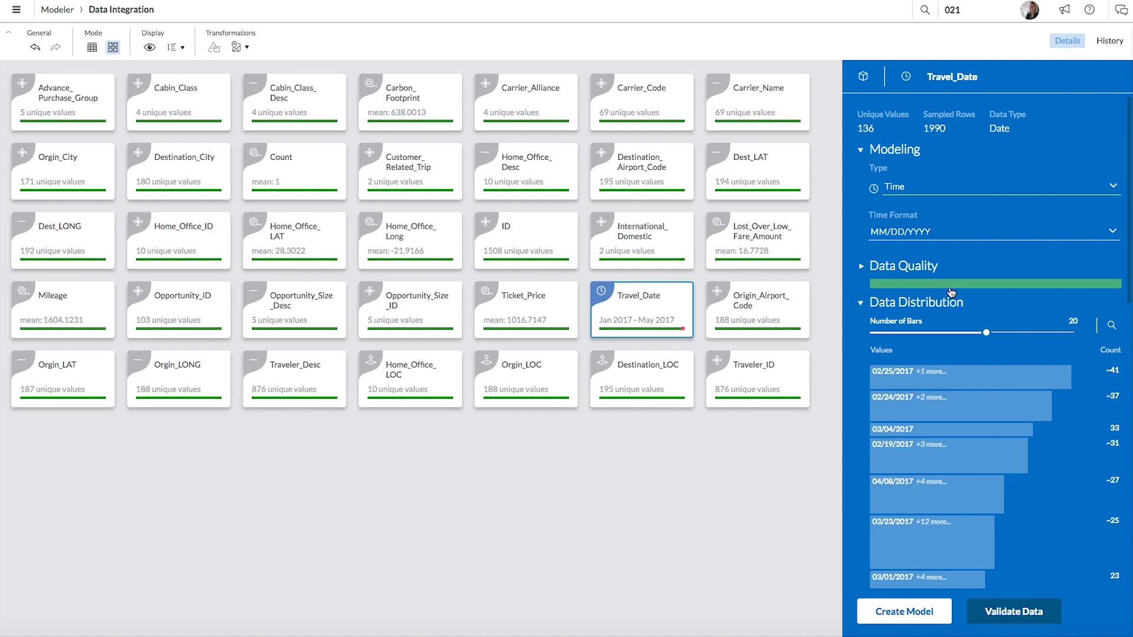
# Delete the blank Travel_Date value flagged in Data Quality as an invalid time format.
pyautogui.click(862, 266)
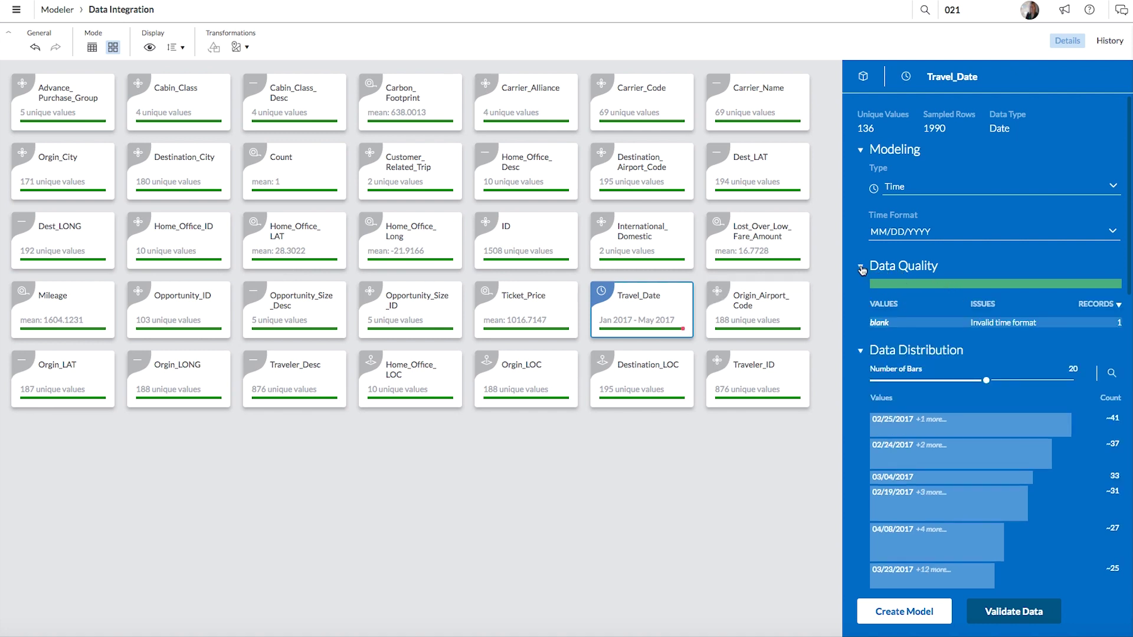
pyautogui.click(929, 328)
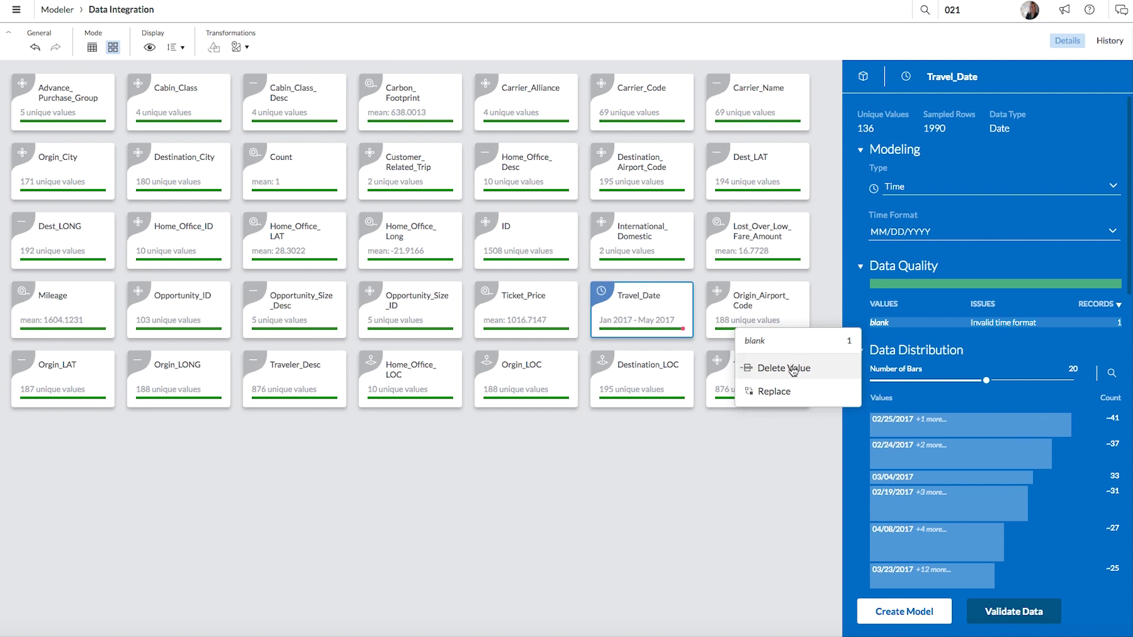
pyautogui.click(791, 370)
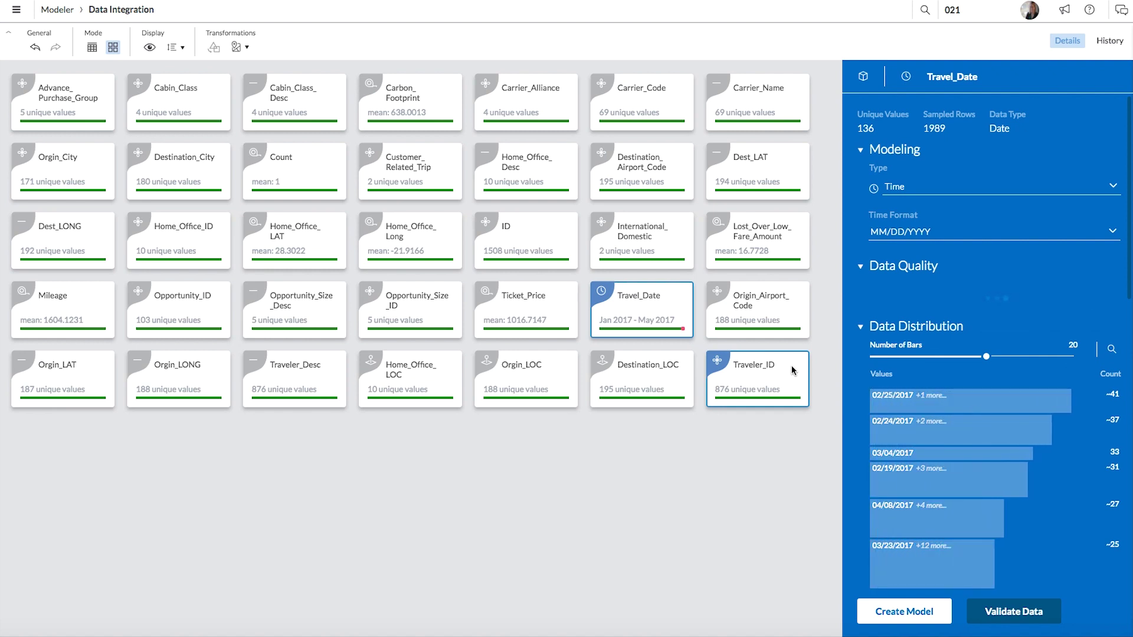